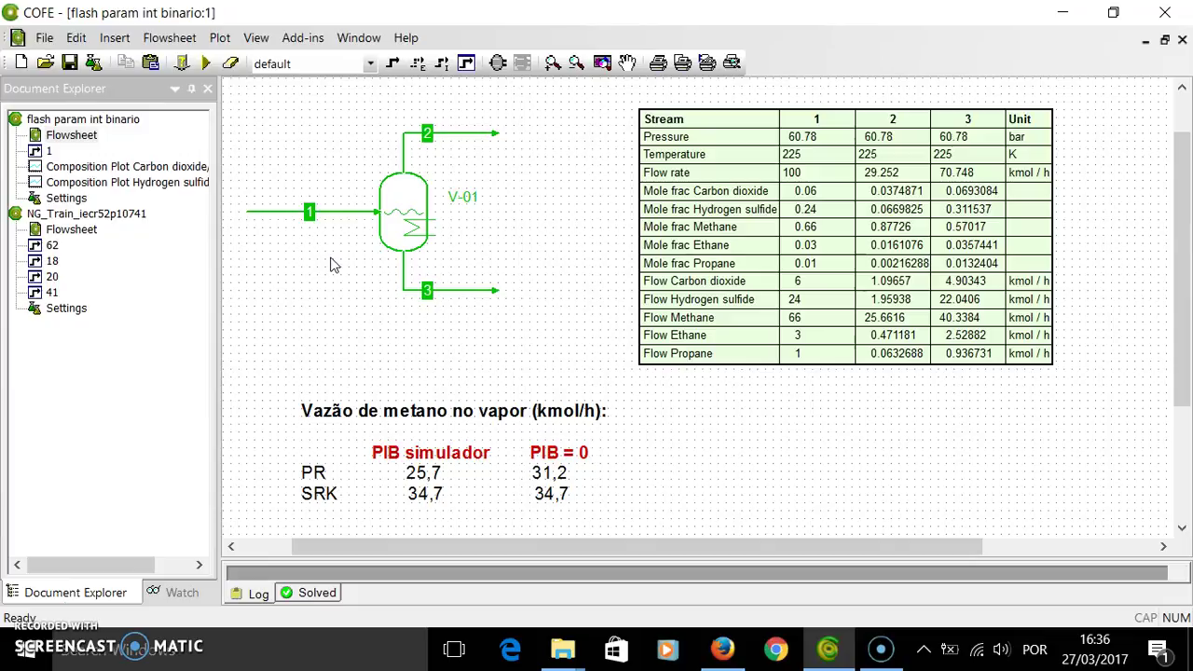
Open the flash property package for editing in Advanced mode and review its compounds and property calculation models.
{"action": "mouse_move", "coordinate": [340, 219]}
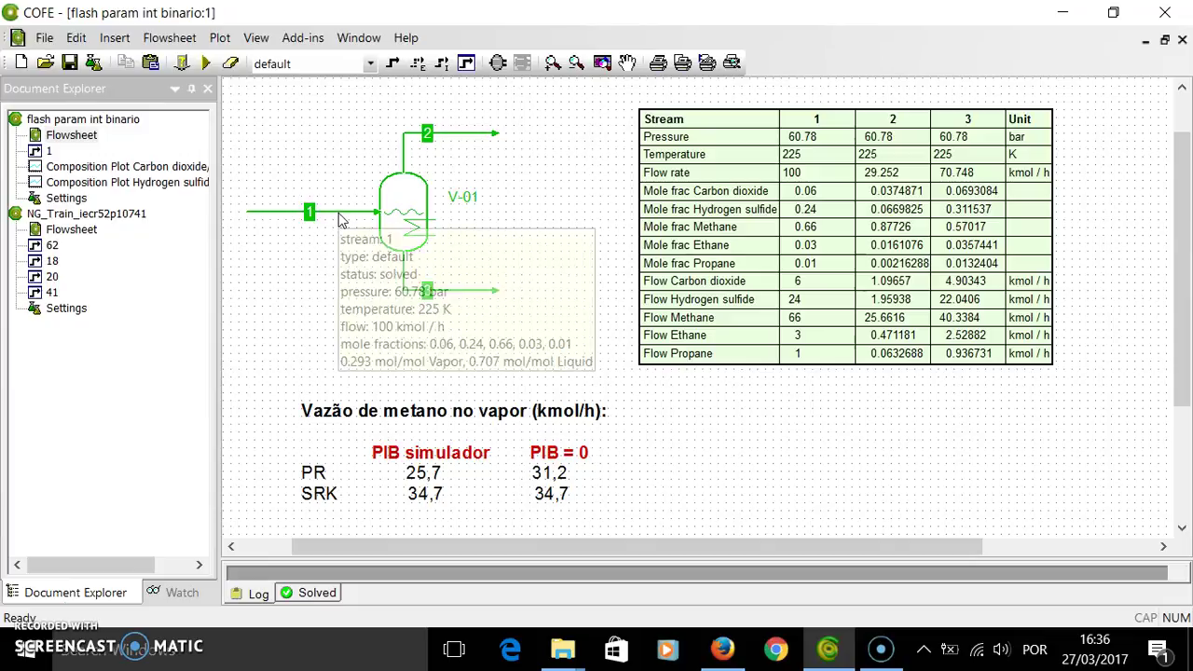
{"action": "mouse_move", "coordinate": [400, 211]}
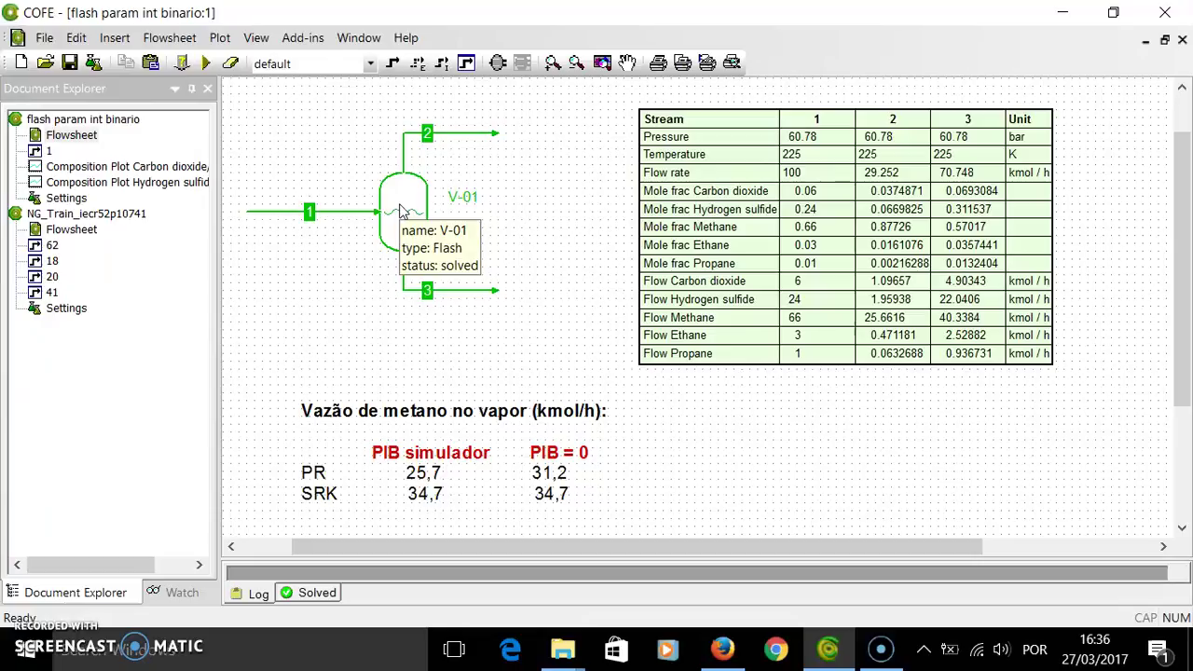
{"action": "left_click", "coordinate": [98, 62]}
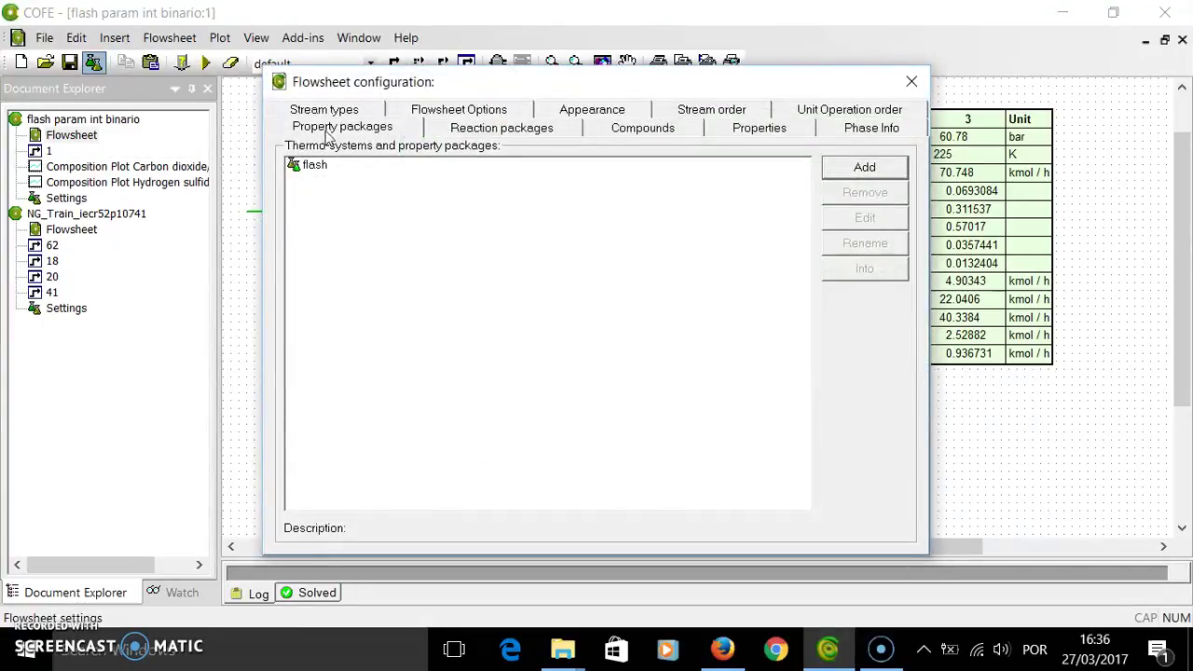
{"action": "left_click", "coordinate": [315, 165]}
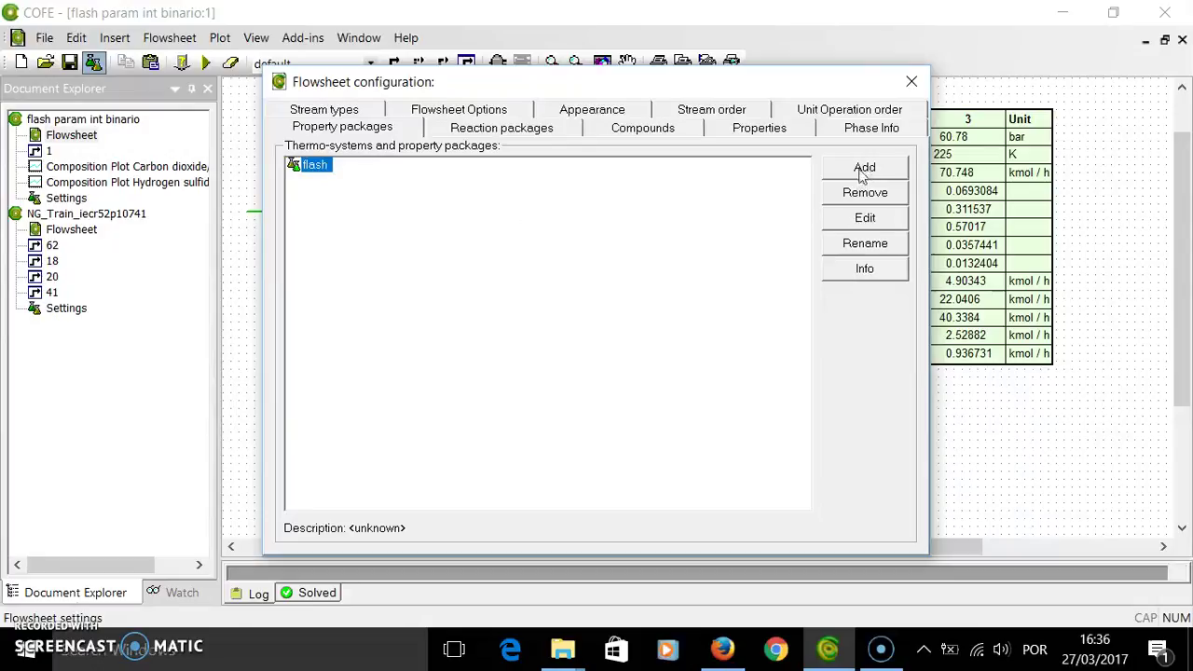
{"action": "left_click", "coordinate": [862, 219]}
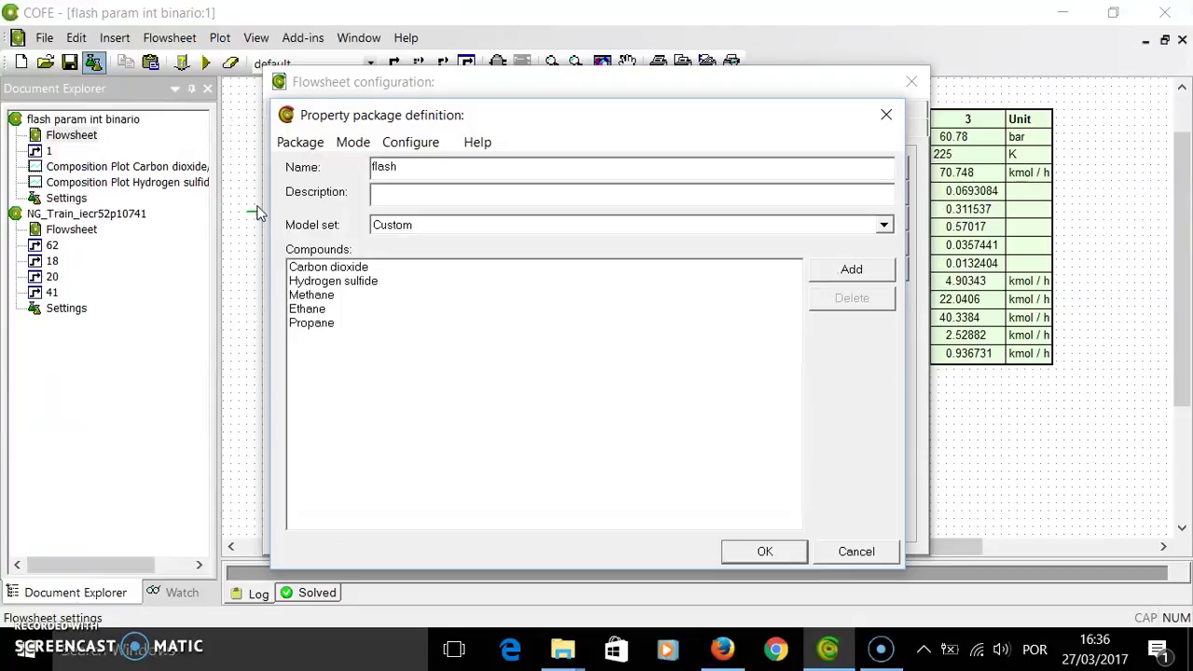
{"action": "left_click", "coordinate": [351, 144]}
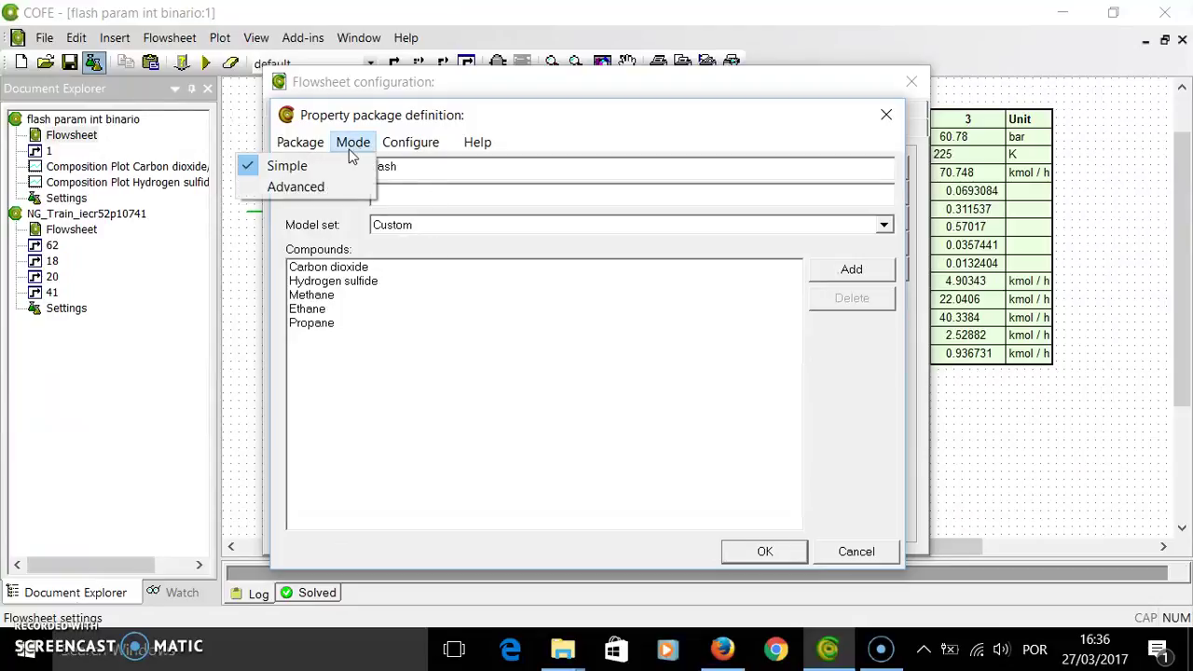
{"action": "left_click", "coordinate": [316, 189]}
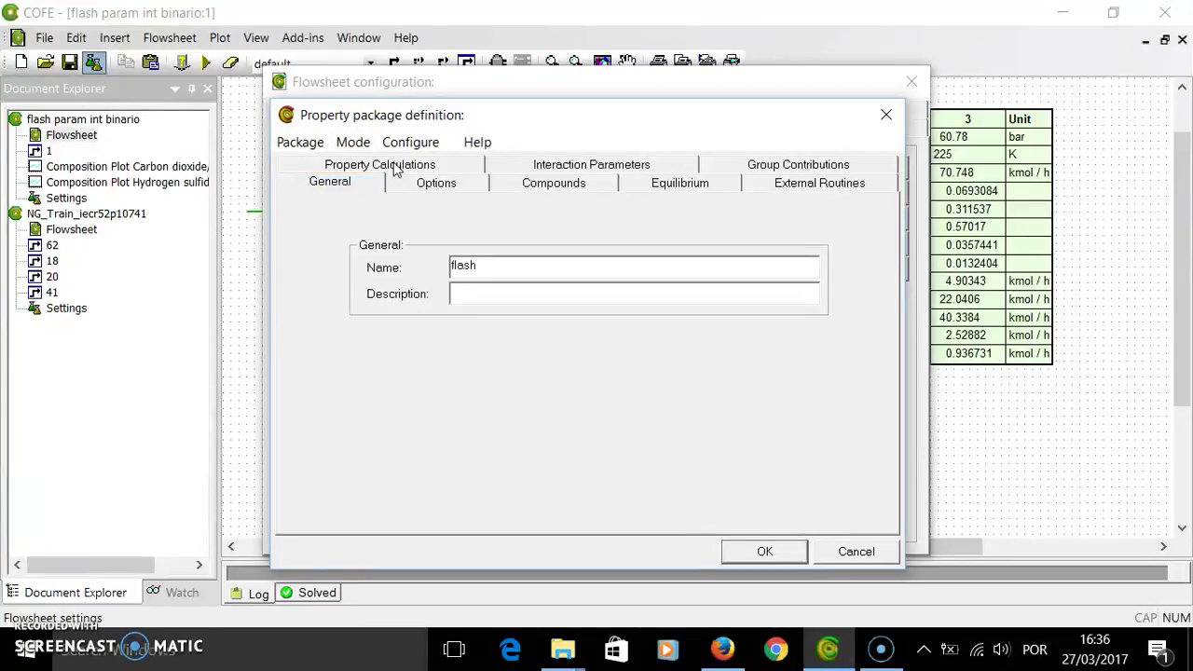
{"action": "left_click", "coordinate": [534, 183]}
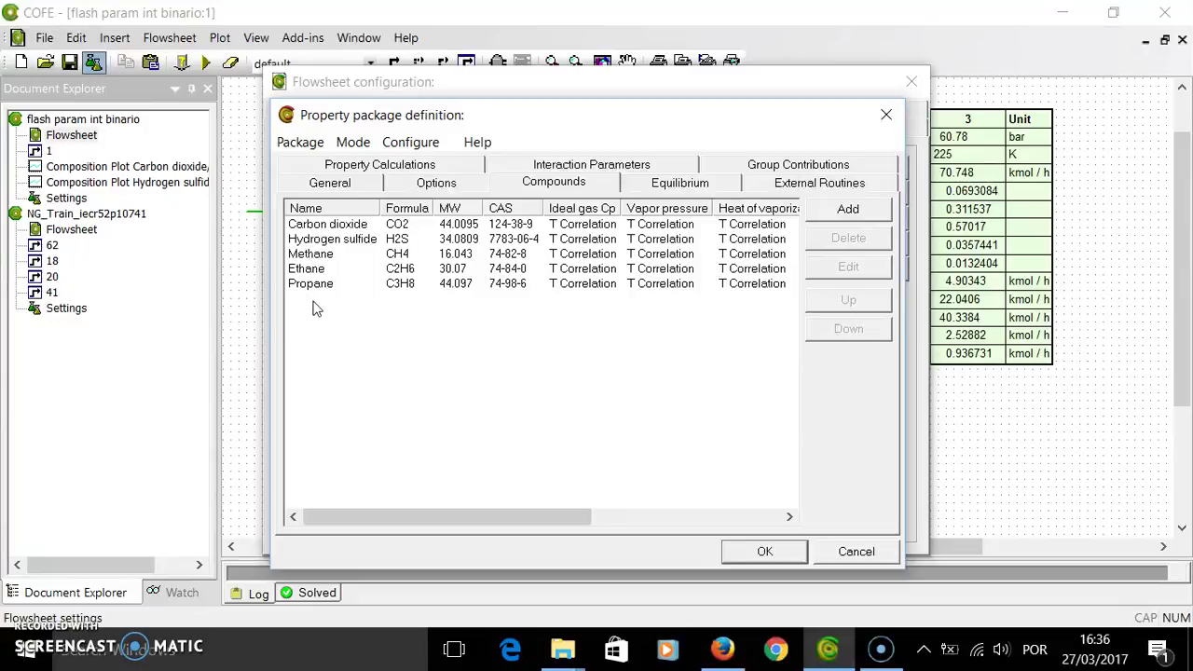
{"action": "left_click", "coordinate": [396, 168]}
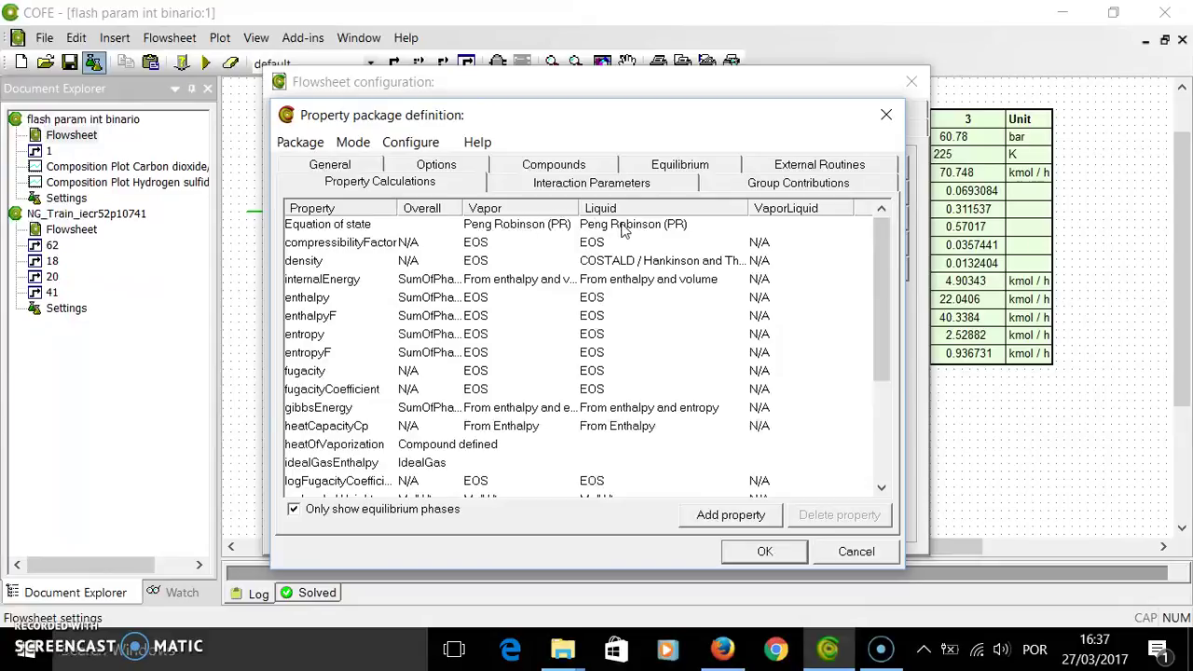
Import all Peng Robinson interaction parameters from pr.ipd into the flash package and save the package definition.
{"action": "left_click", "coordinate": [572, 184]}
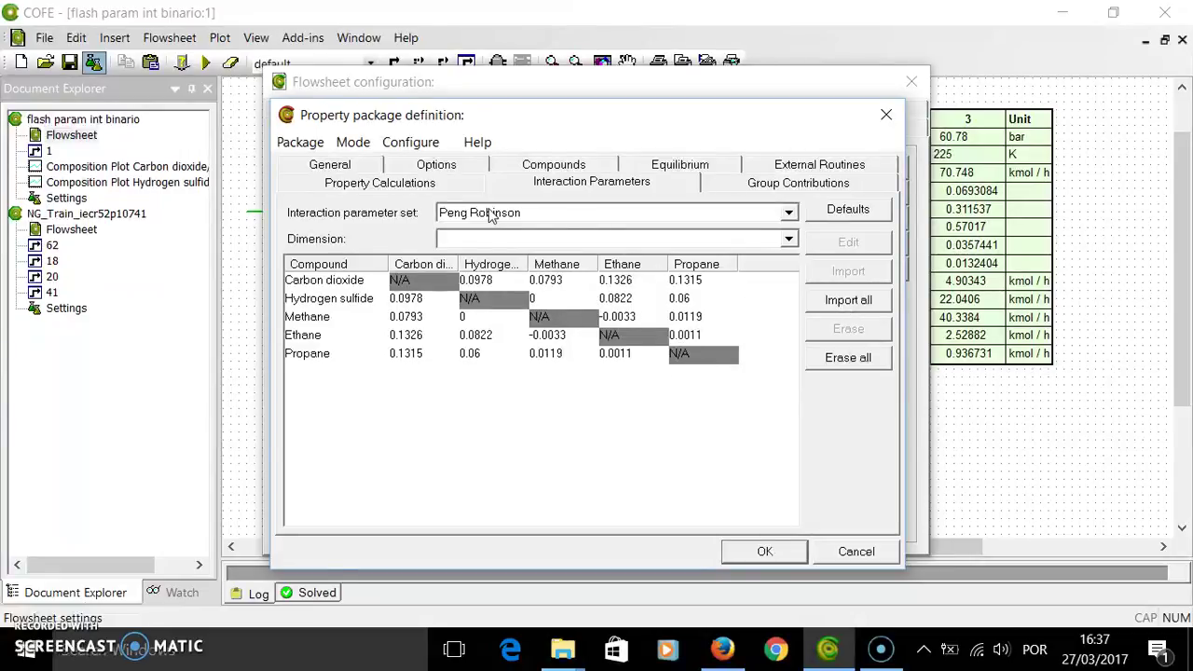
{"action": "left_click", "coordinate": [850, 300]}
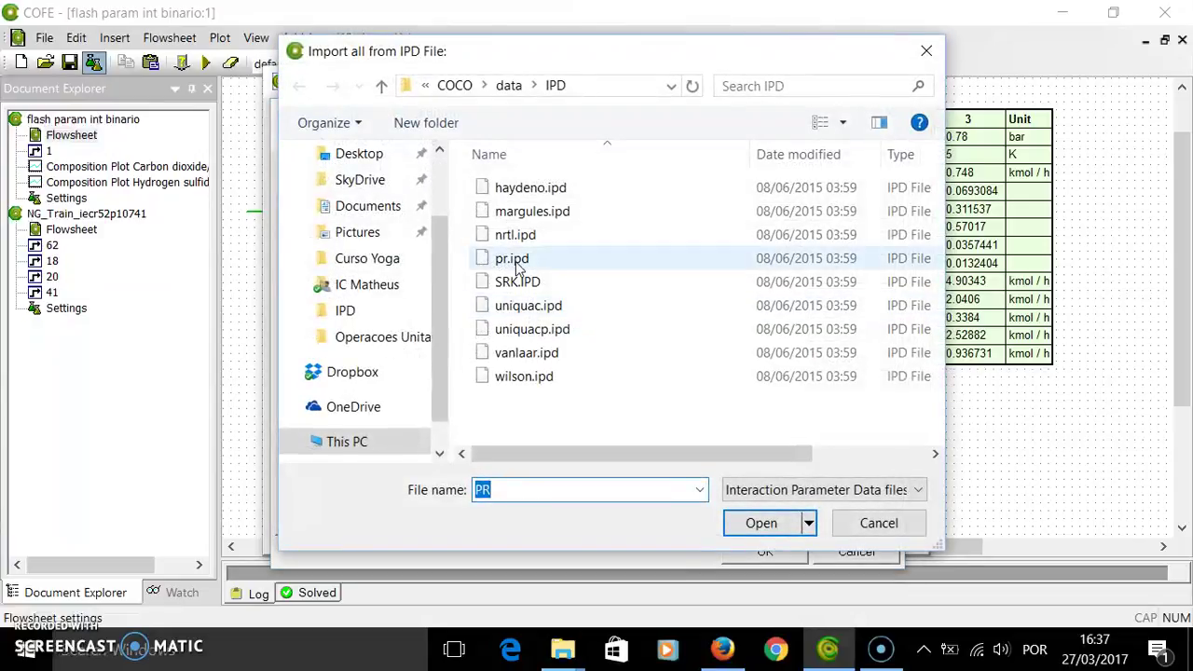
{"action": "left_click", "coordinate": [519, 266]}
{"action": "left_click", "coordinate": [750, 525]}
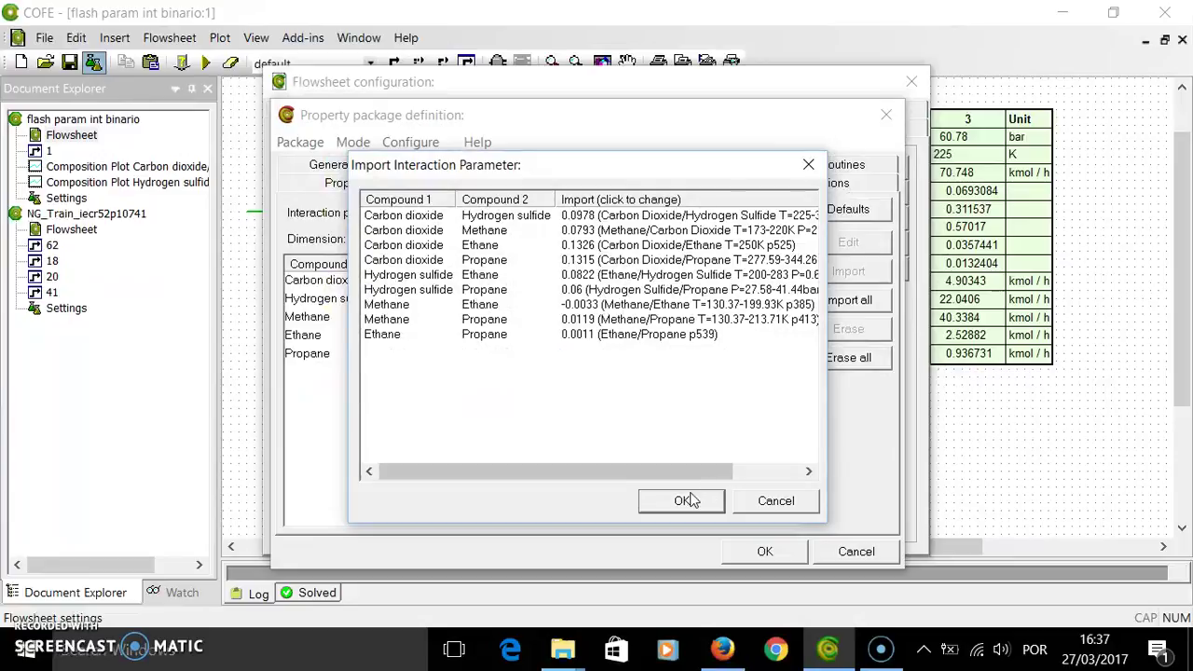
{"action": "left_click", "coordinate": [685, 500]}
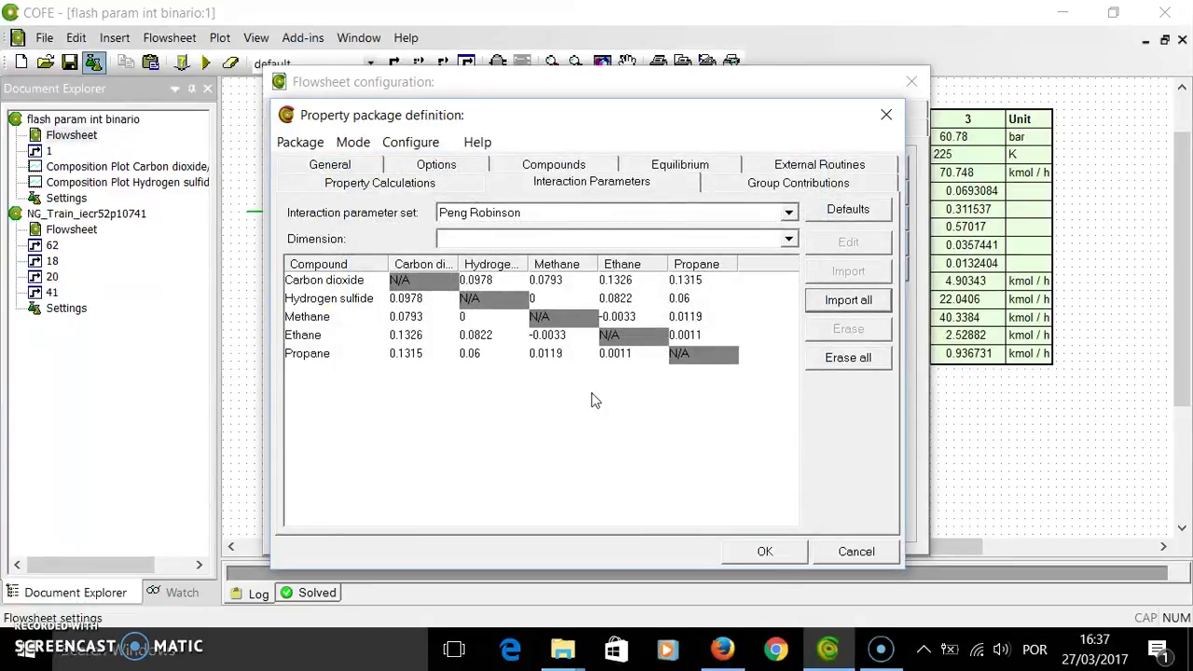
{"action": "left_click", "coordinate": [785, 557]}
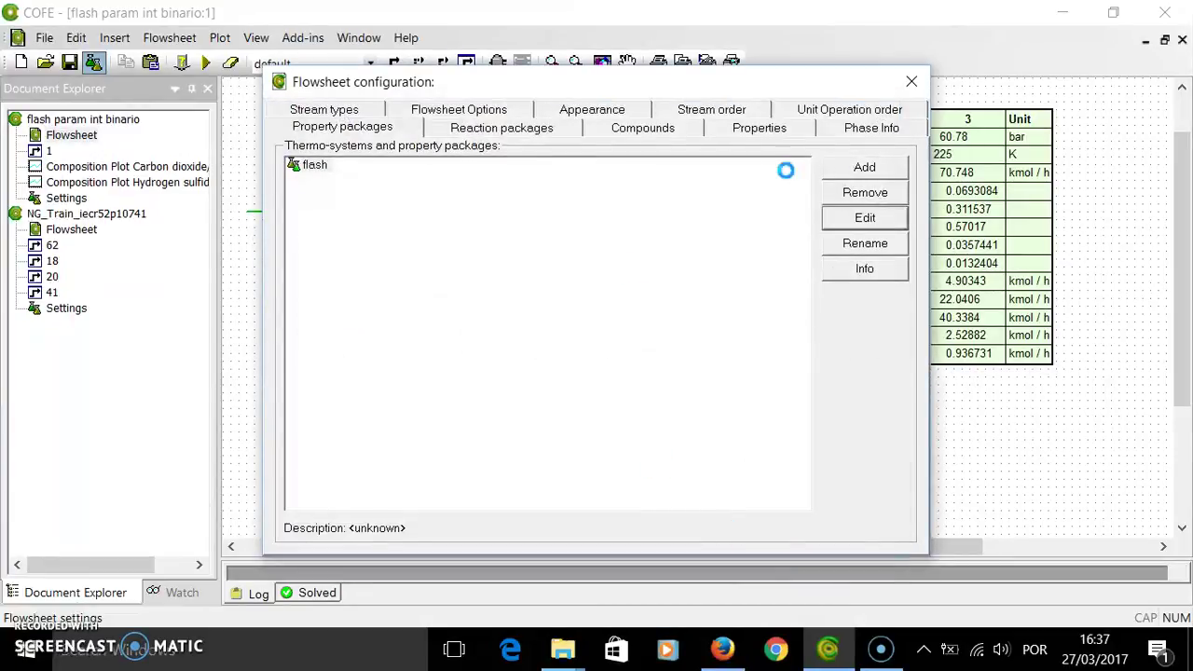
{"action": "left_click", "coordinate": [911, 85]}
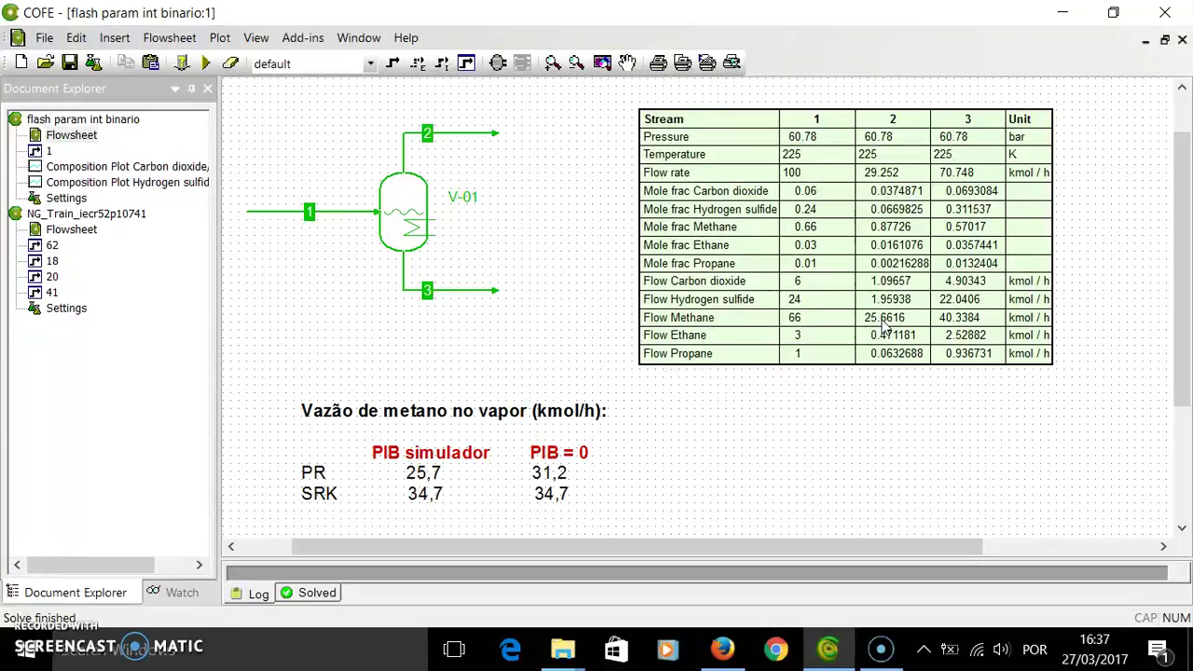
Reopen the flash property package in Advanced mode and erase all its Peng Robinson interaction parameters.
{"action": "mouse_move", "coordinate": [430, 136]}
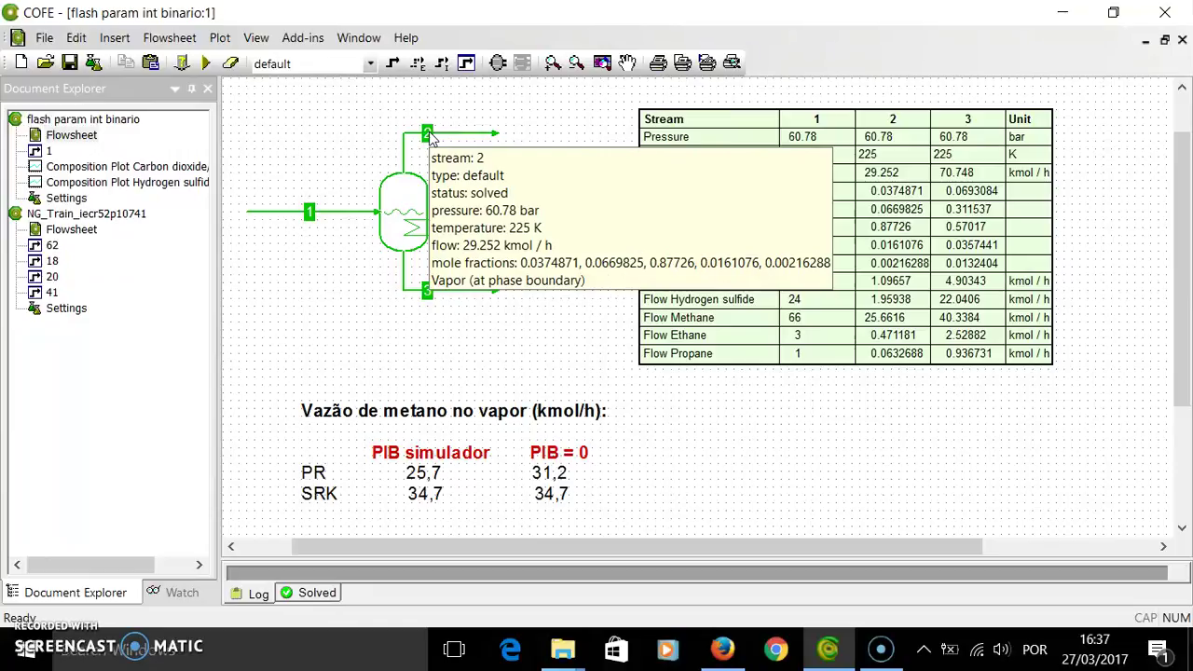
{"action": "left_click", "coordinate": [94, 61]}
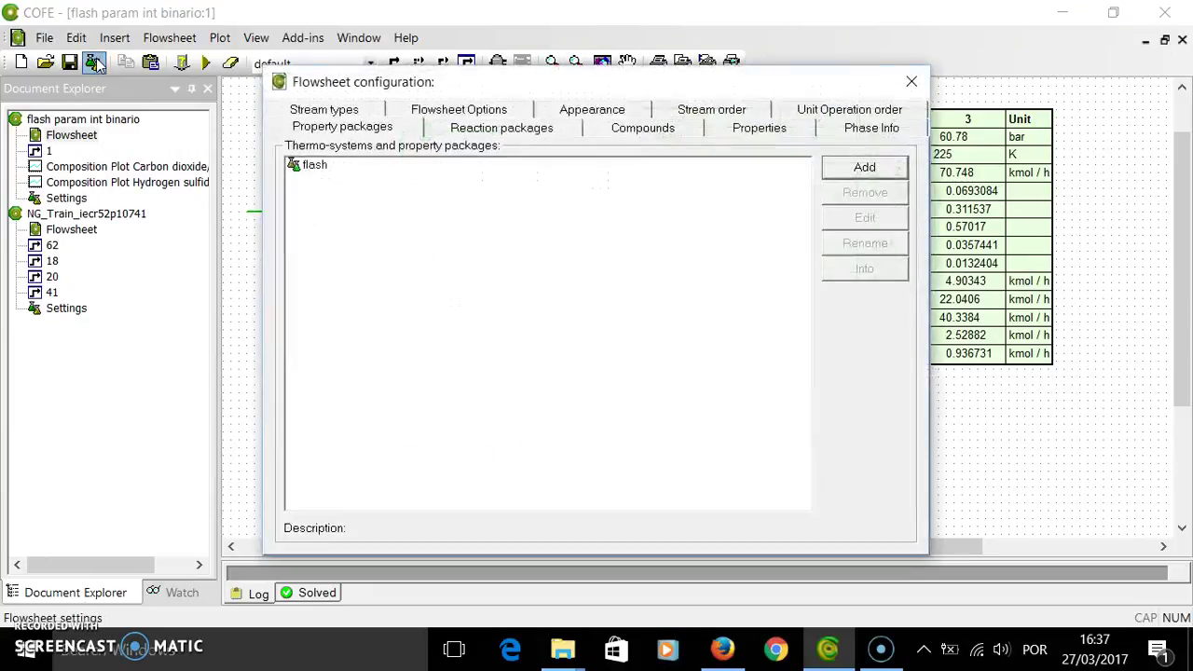
{"action": "left_click", "coordinate": [317, 166]}
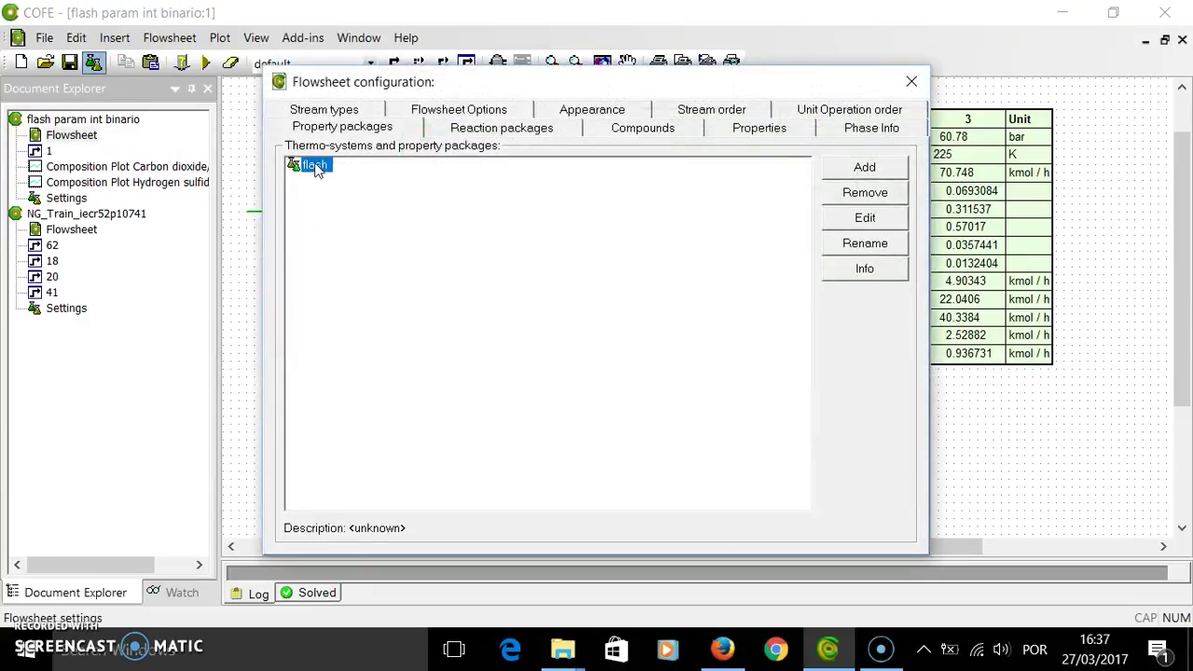
{"action": "left_click", "coordinate": [861, 224]}
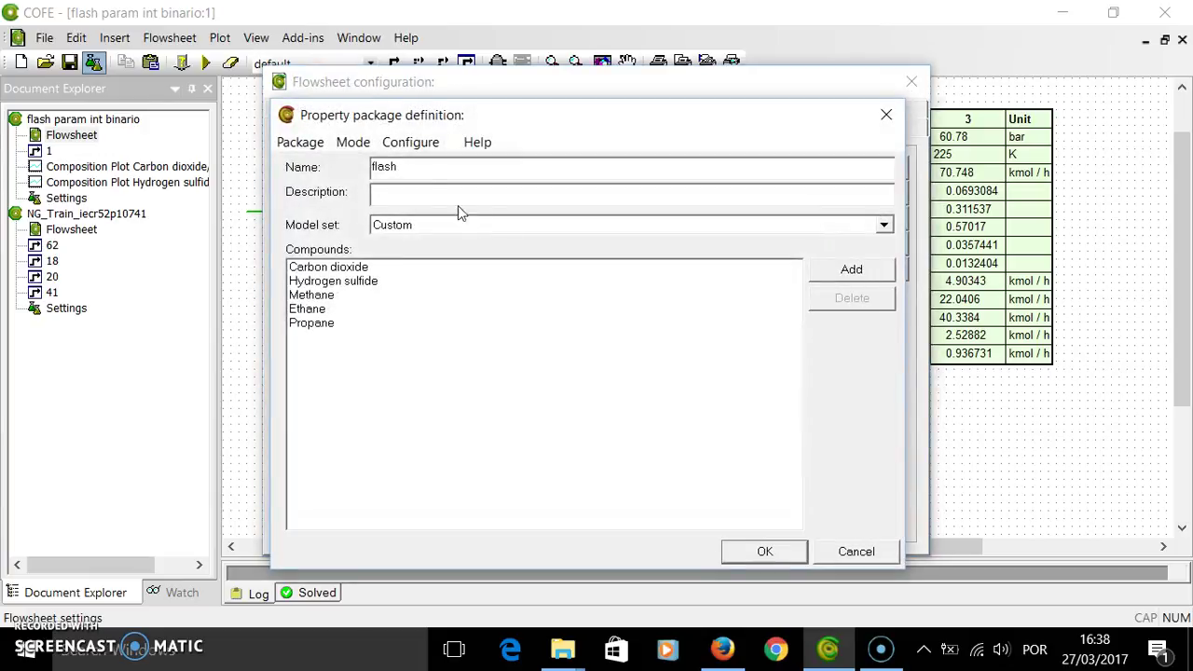
{"action": "left_click", "coordinate": [352, 141]}
{"action": "left_click", "coordinate": [297, 187]}
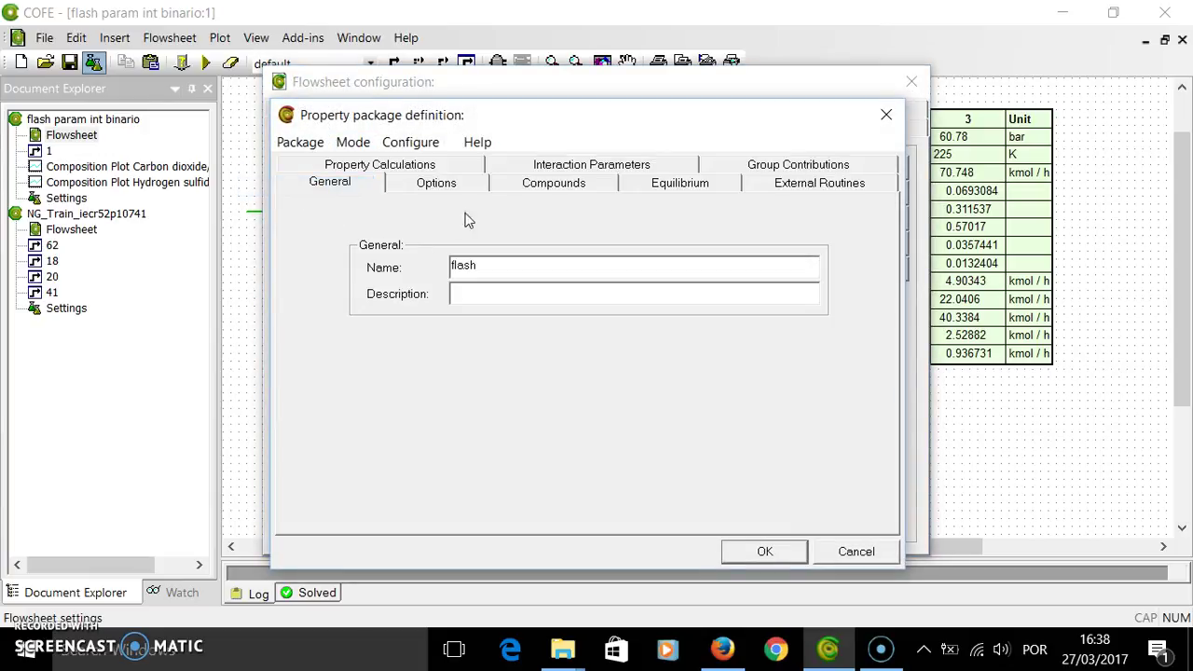
{"action": "left_click", "coordinate": [443, 168]}
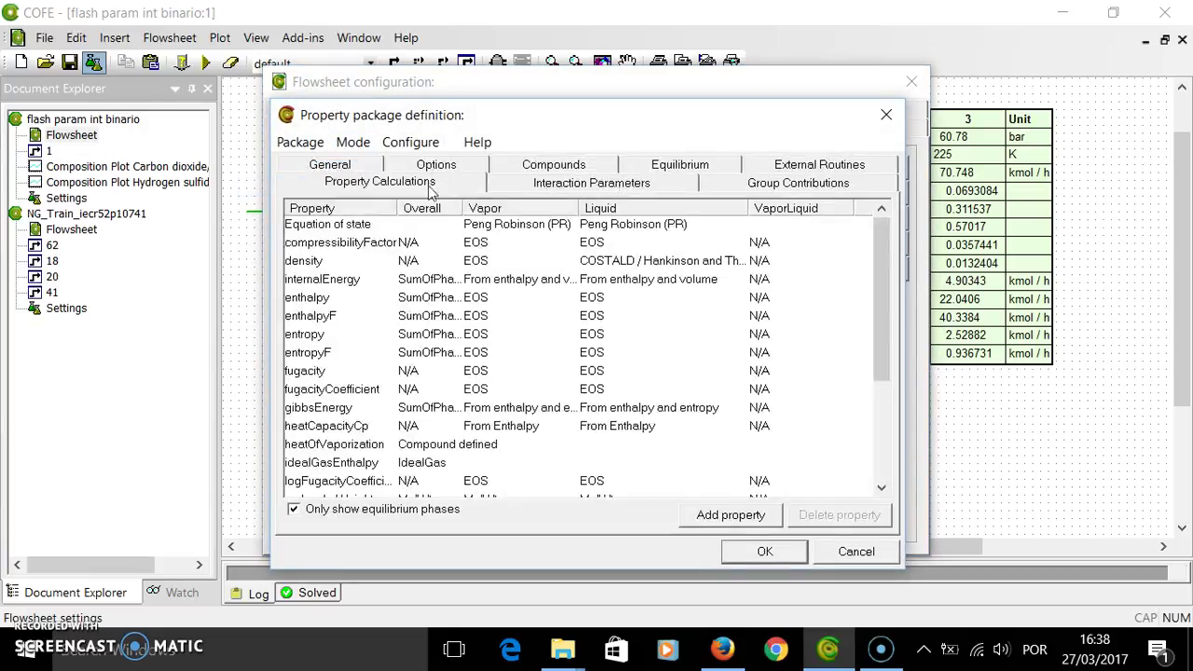
{"action": "left_click", "coordinate": [556, 186]}
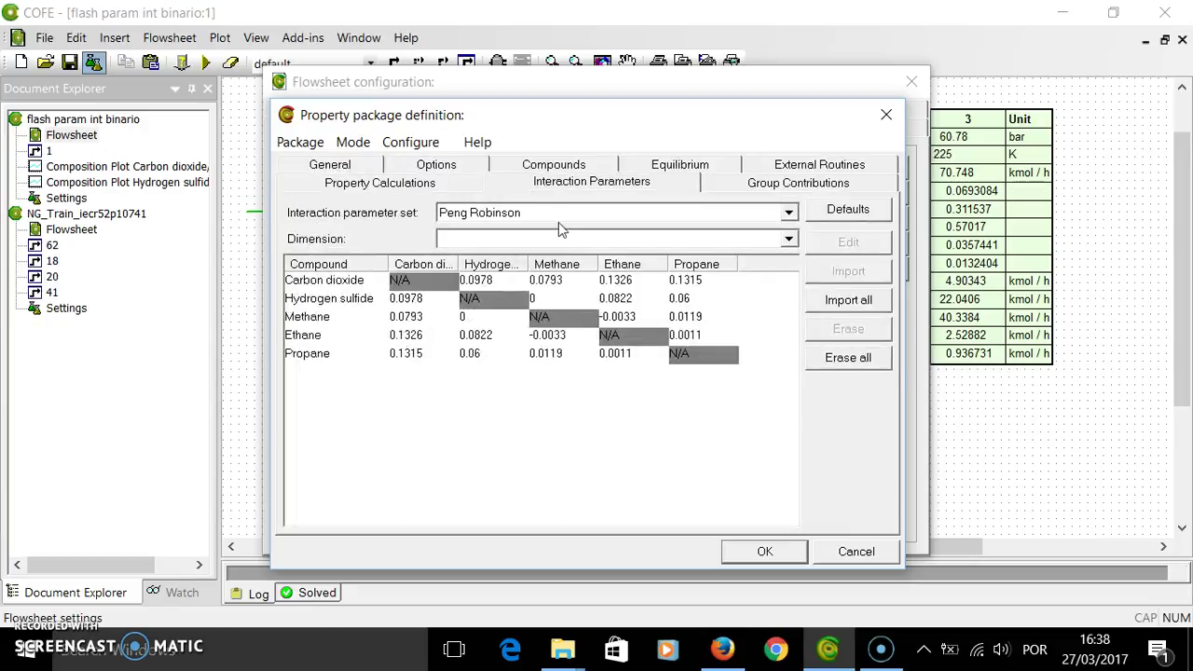
{"action": "left_click", "coordinate": [836, 358]}
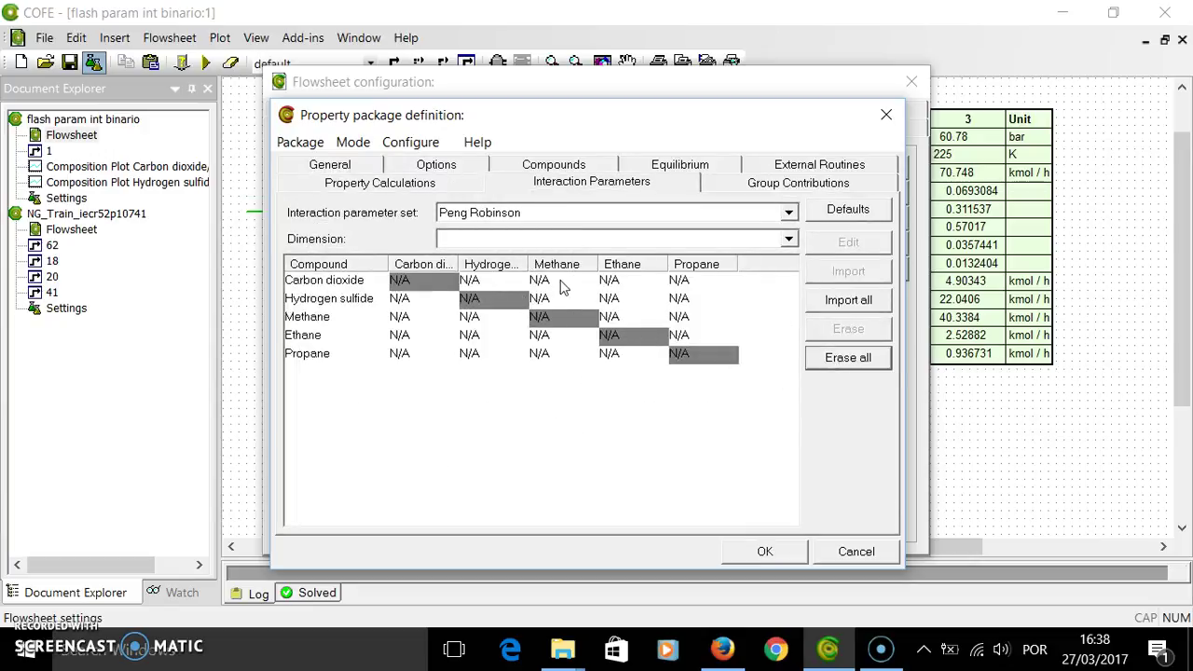
Set the hydrogen sulfide/carbon dioxide interaction parameter to 0, and discard the property package changes.
{"action": "double_click", "coordinate": [476, 280]}
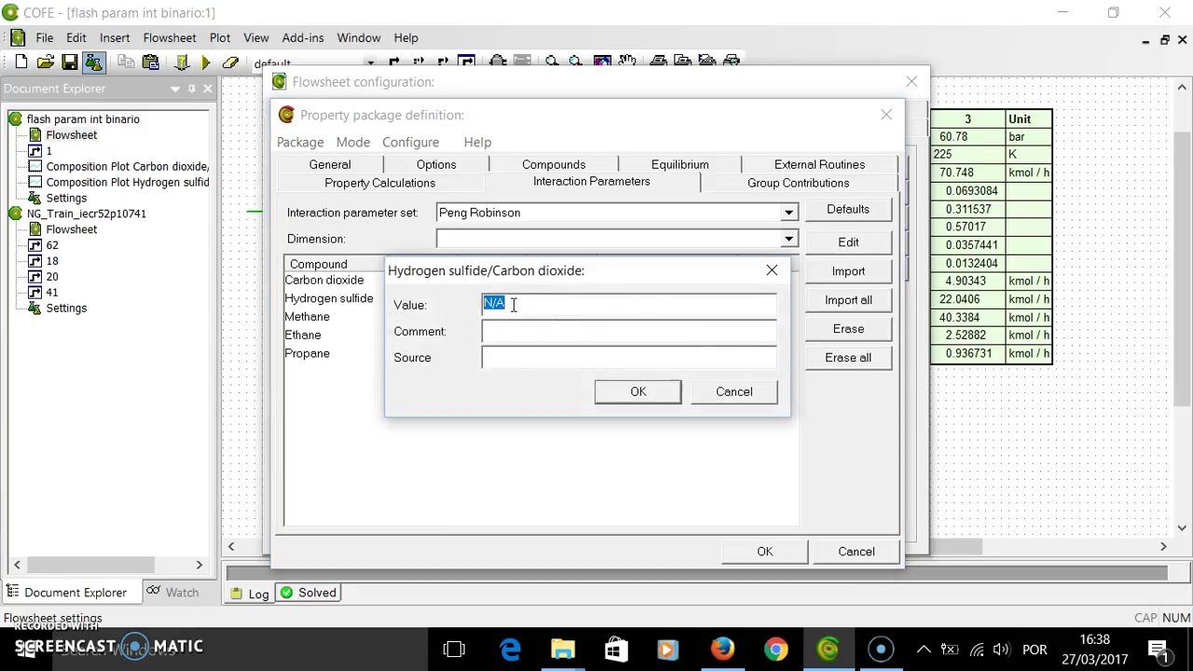
{"action": "type", "text": "0"}
{"action": "left_click", "coordinate": [658, 399]}
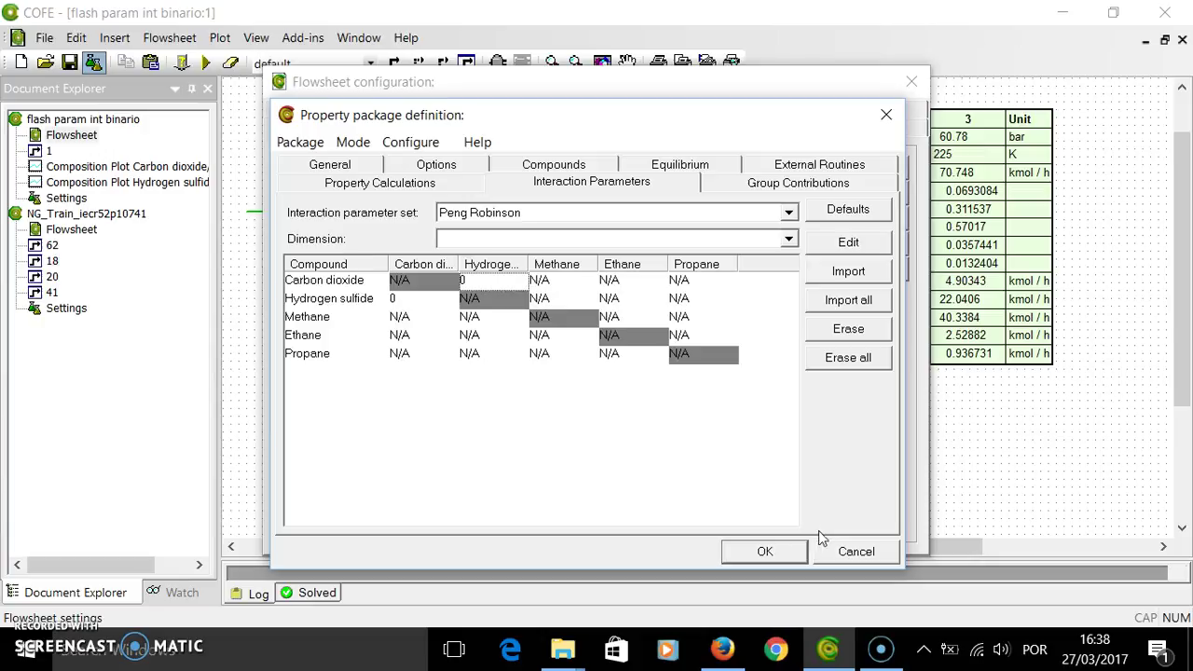
{"action": "left_click", "coordinate": [838, 559]}
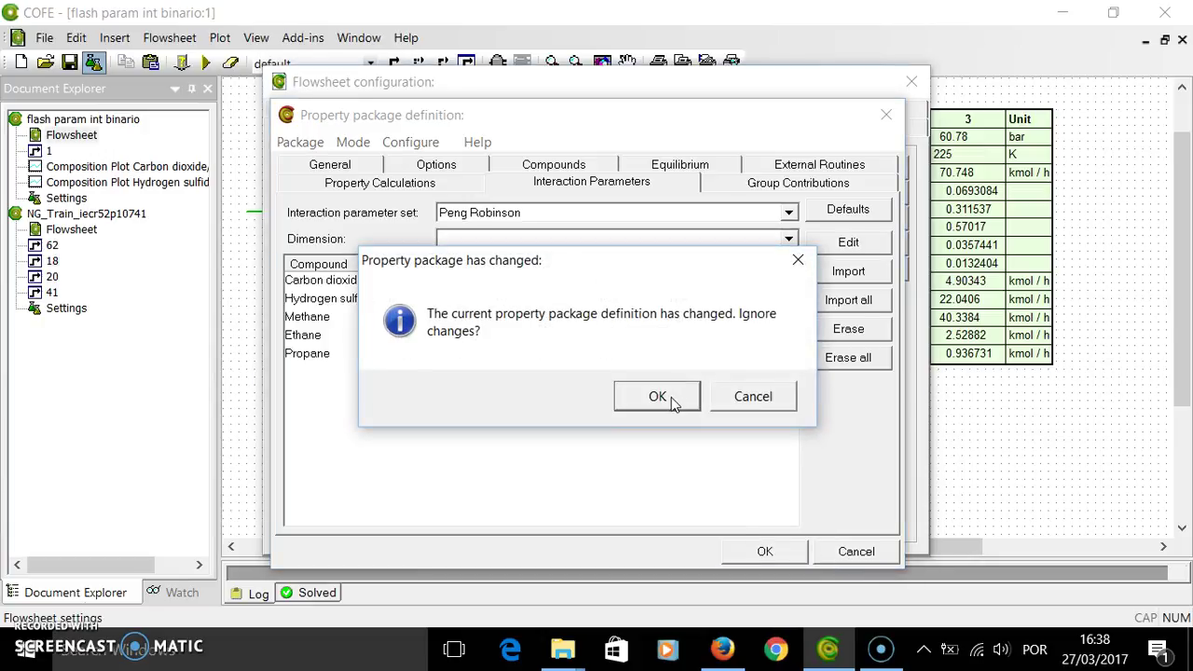
{"action": "left_click", "coordinate": [657, 397]}
{"action": "left_click", "coordinate": [911, 82]}
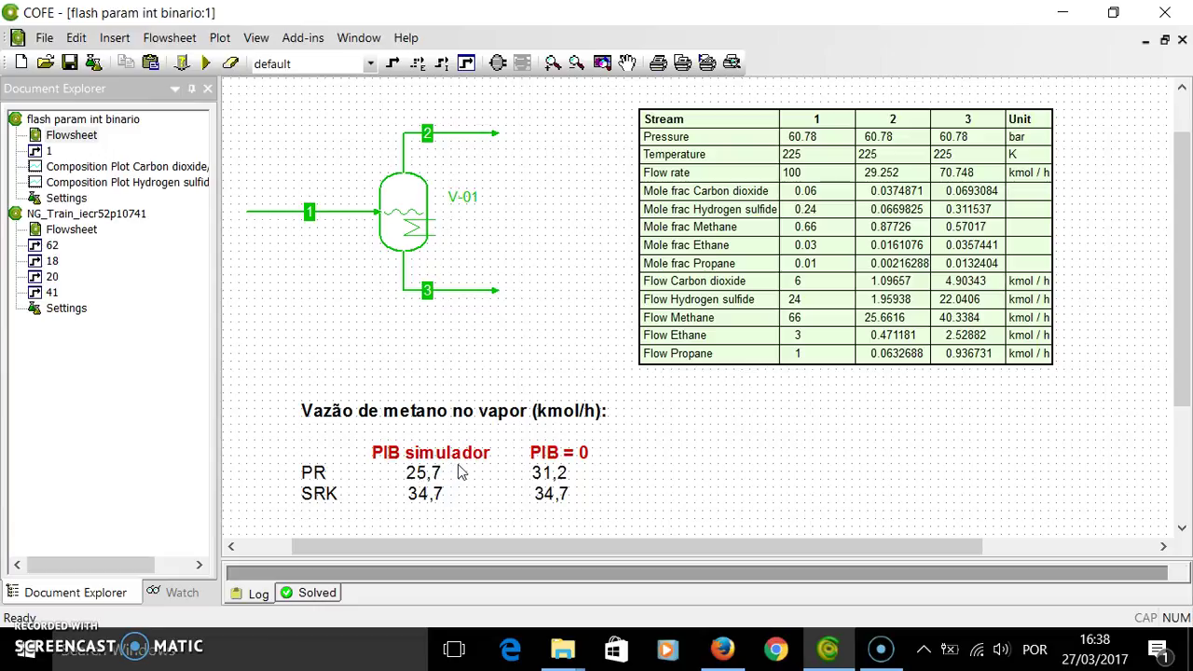
Edit the flash property package in Advanced mode, setting the vapor phase equation of state to Soave Redlich Kwong (SRK).
{"action": "left_click", "coordinate": [95, 63]}
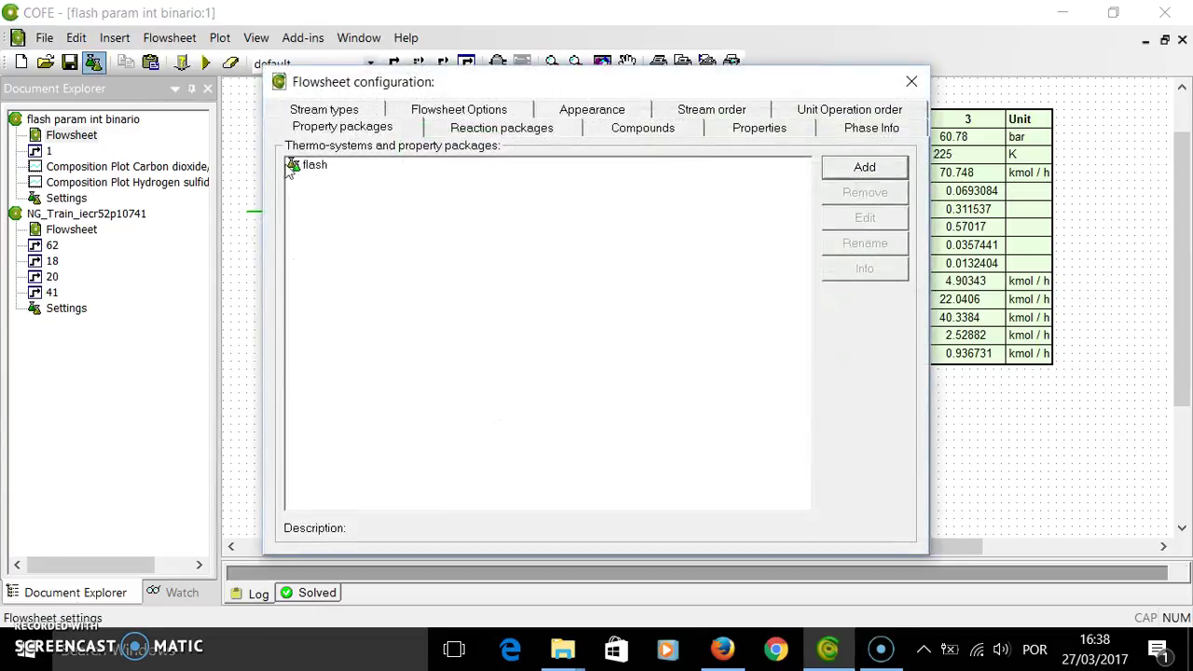
{"action": "left_click", "coordinate": [315, 166]}
{"action": "left_click", "coordinate": [838, 218]}
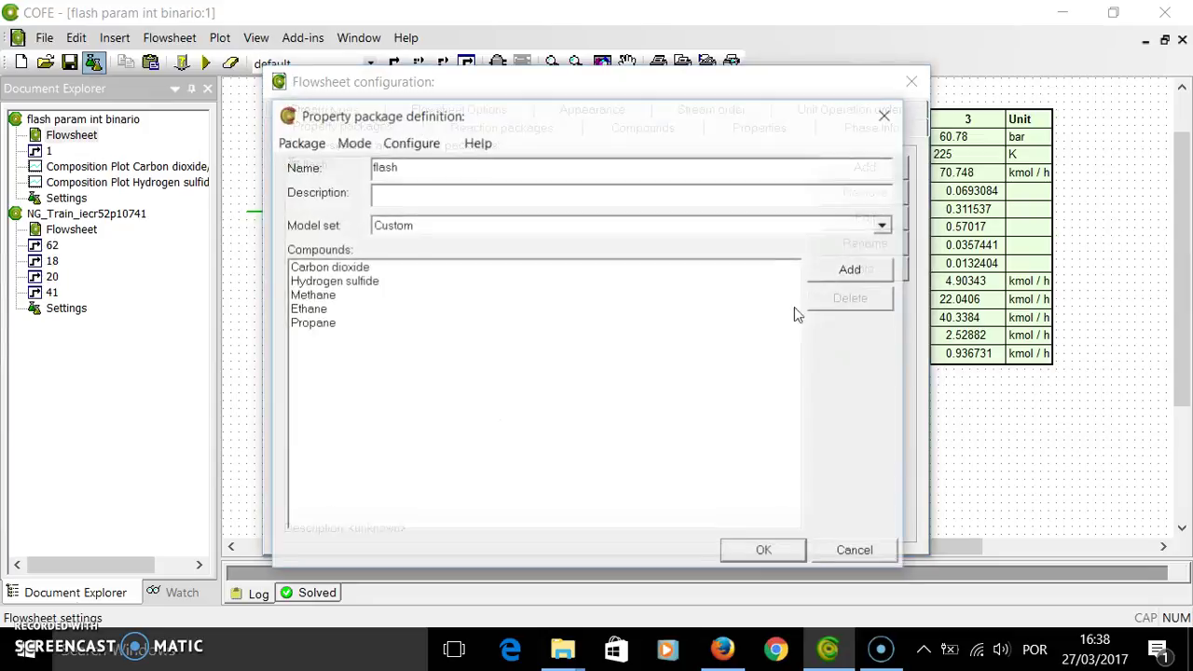
{"action": "left_click", "coordinate": [352, 141]}
{"action": "left_click", "coordinate": [312, 185]}
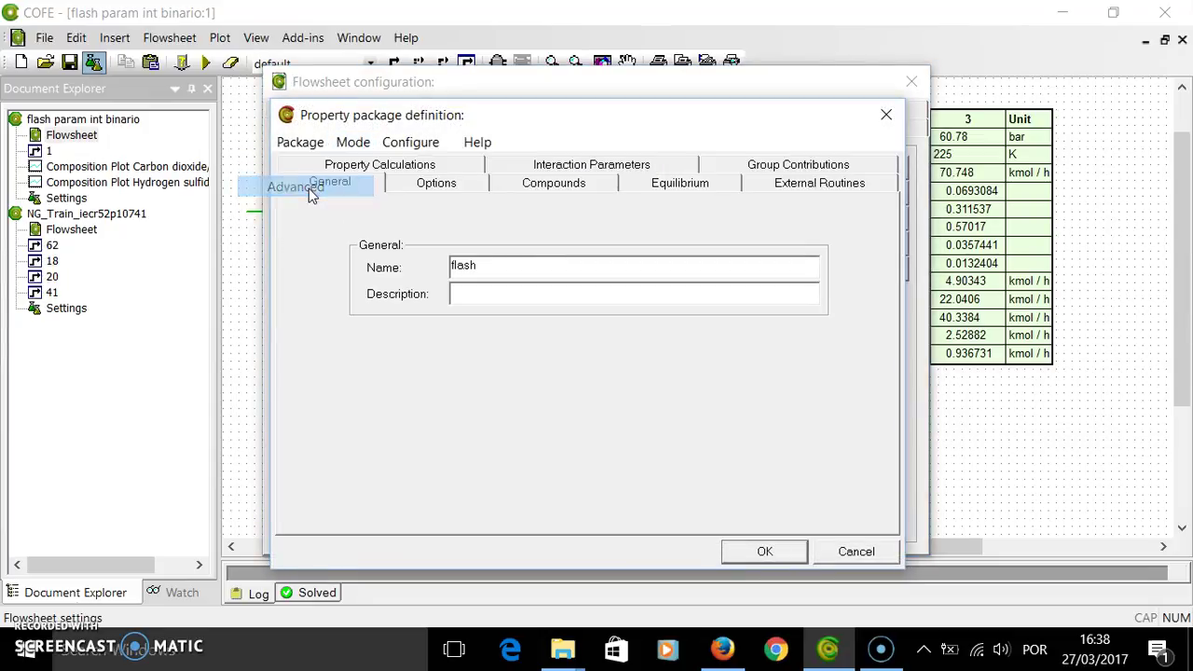
{"action": "left_click", "coordinate": [417, 167]}
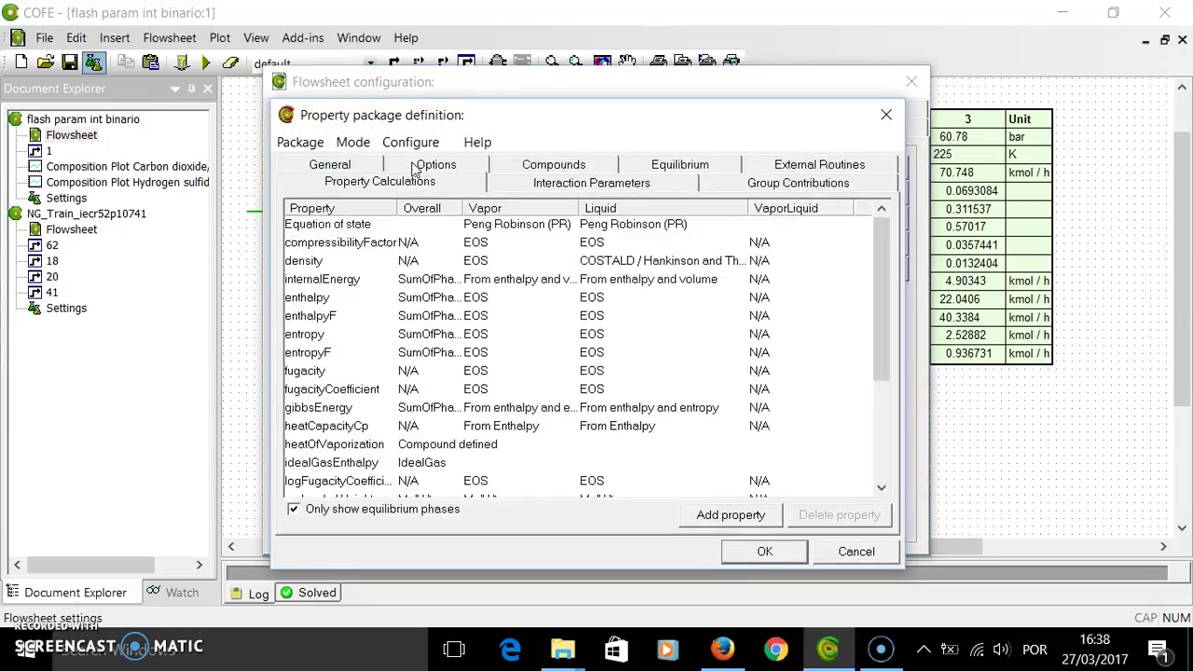
{"action": "left_click", "coordinate": [492, 224]}
{"action": "left_click", "coordinate": [494, 226]}
{"action": "left_click", "coordinate": [495, 228]}
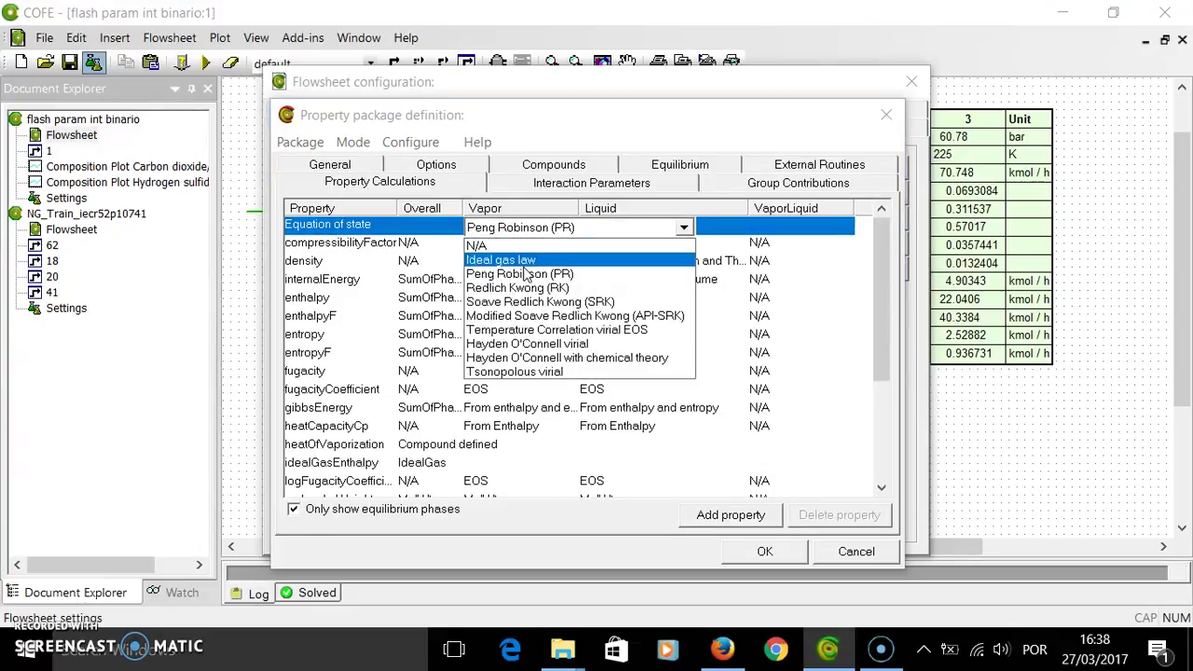
{"action": "left_click", "coordinate": [539, 301]}
Set the liquid phase equation of state to Soave Redlich Kwong (SRK).
{"action": "left_click", "coordinate": [637, 226]}
{"action": "left_click", "coordinate": [636, 227]}
{"action": "left_click", "coordinate": [634, 228]}
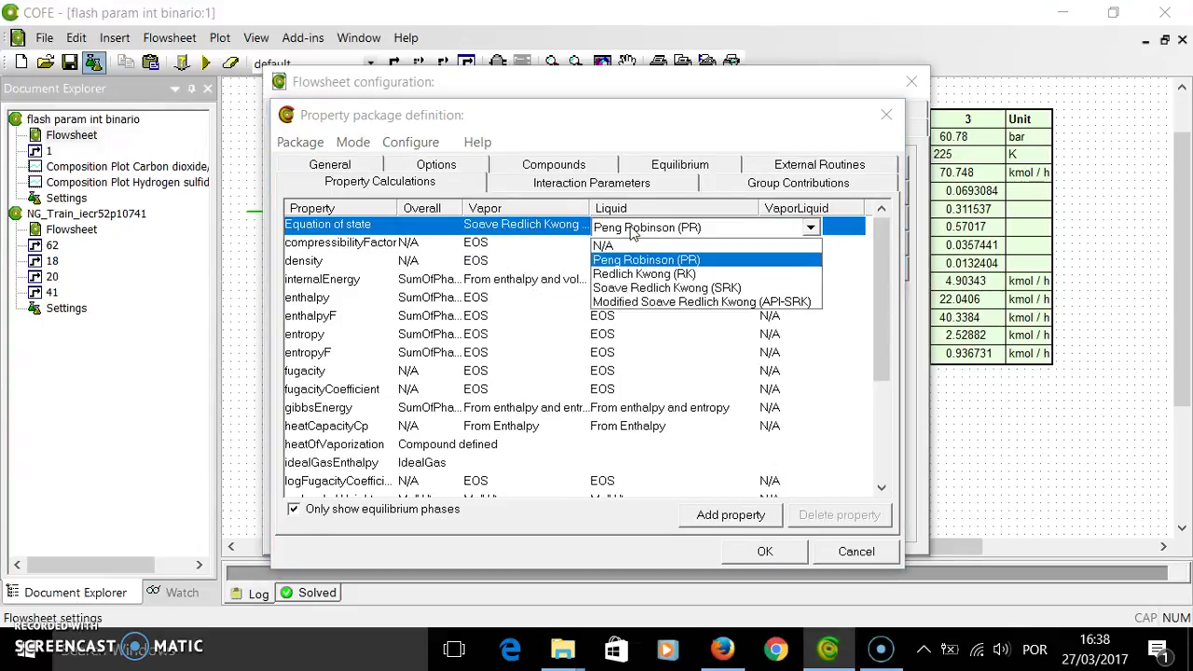
{"action": "left_click", "coordinate": [666, 288]}
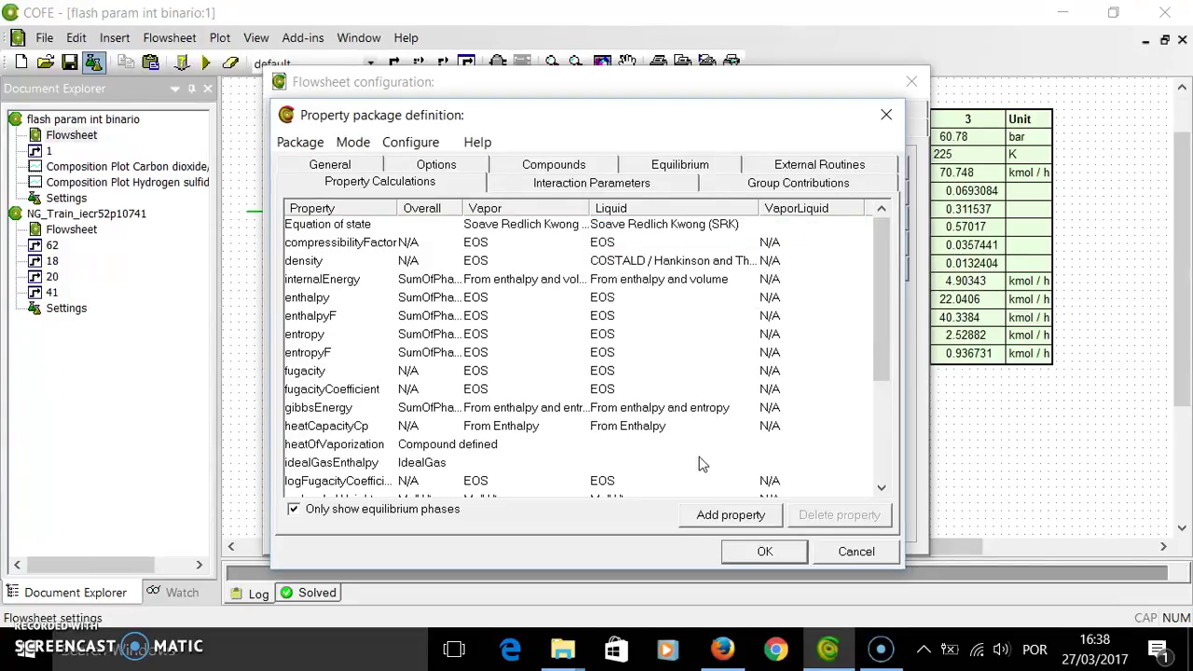
Switch the interaction parameter set to Soave Redlich Kwong and import all its parameters from SRK.IPD.
{"action": "left_click", "coordinate": [601, 185]}
{"action": "left_click", "coordinate": [503, 214]}
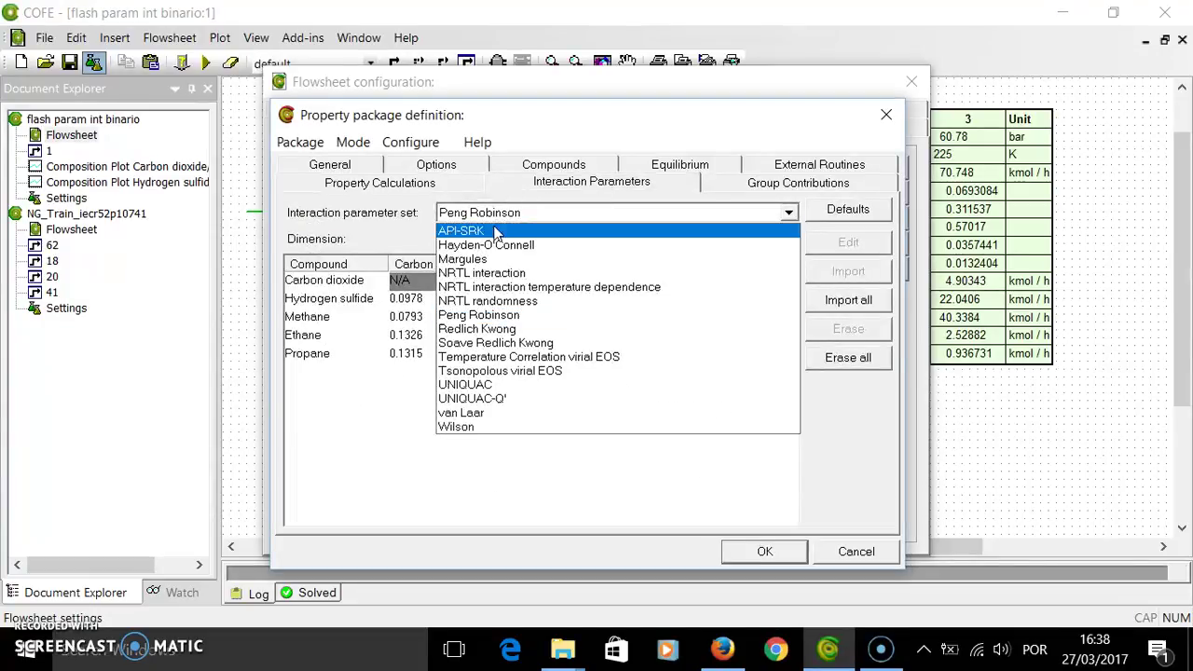
{"action": "left_click", "coordinate": [502, 345]}
{"action": "left_click", "coordinate": [859, 308]}
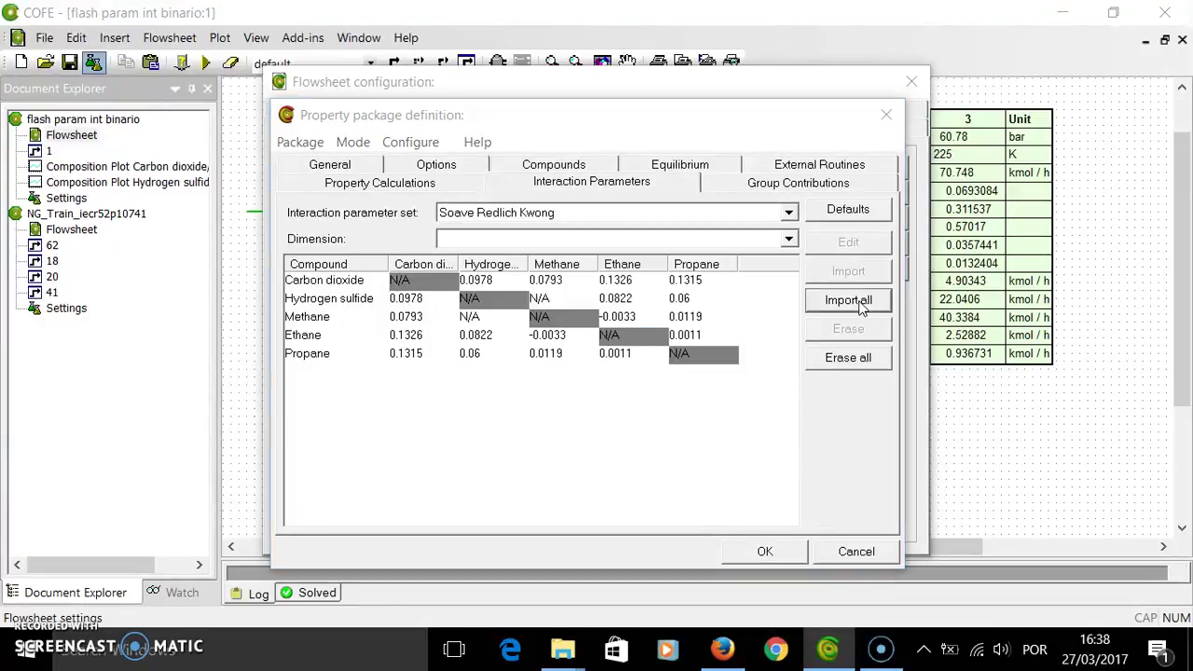
{"action": "left_click", "coordinate": [510, 286]}
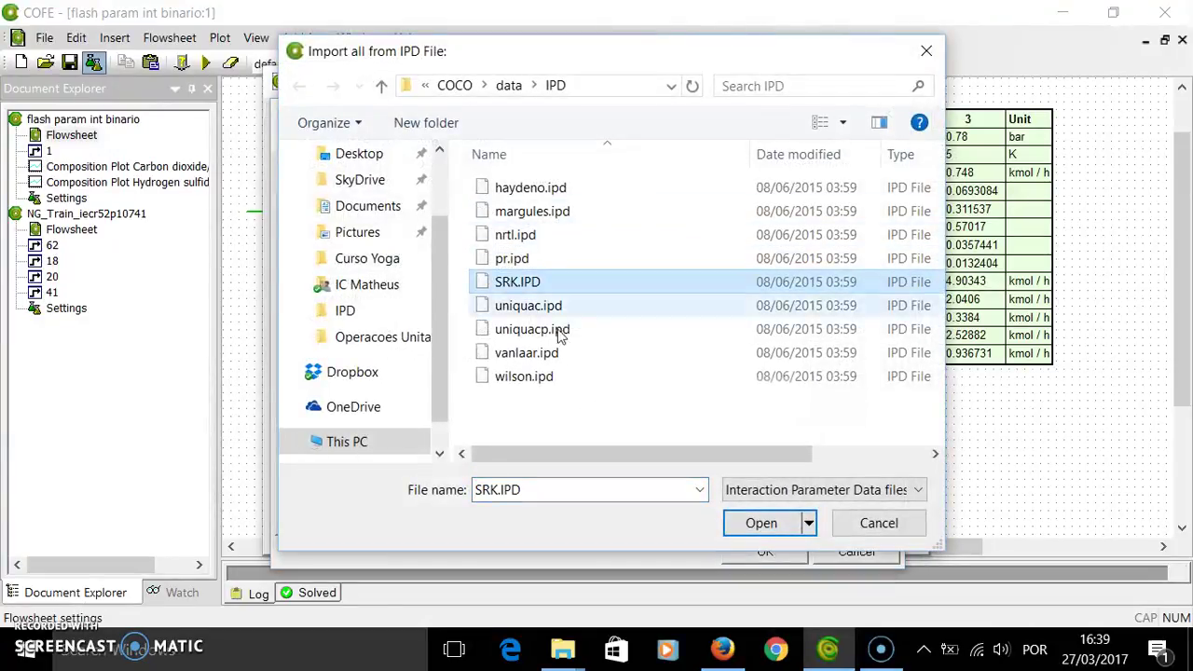
{"action": "left_click", "coordinate": [755, 524]}
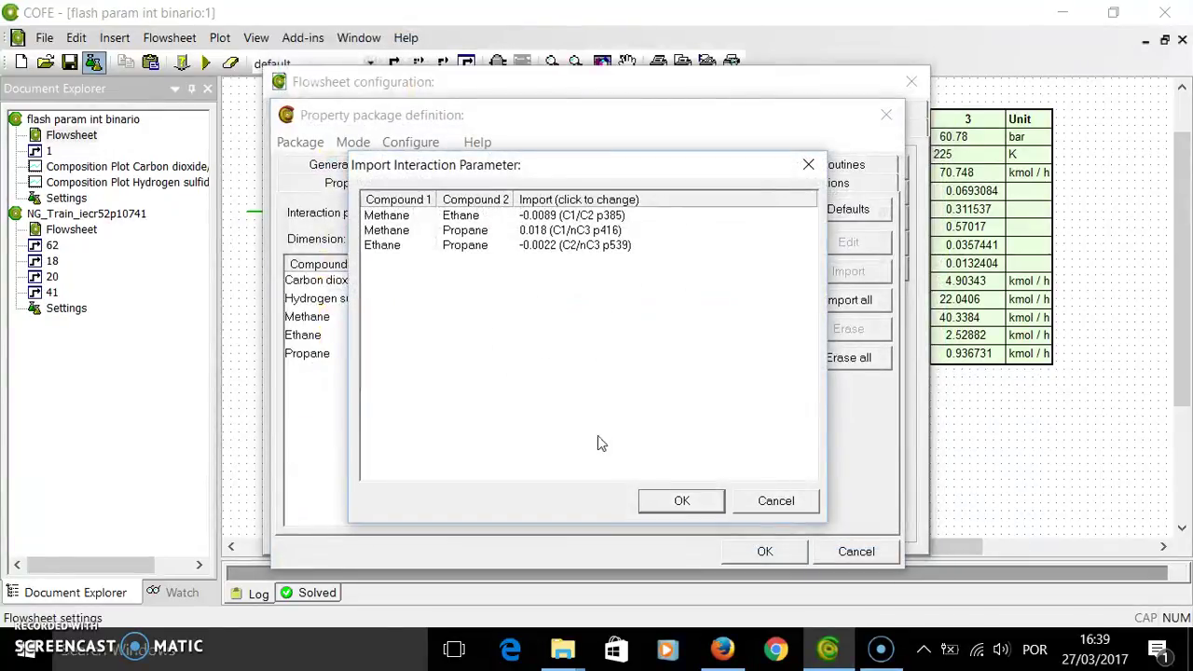
{"action": "left_click", "coordinate": [650, 497]}
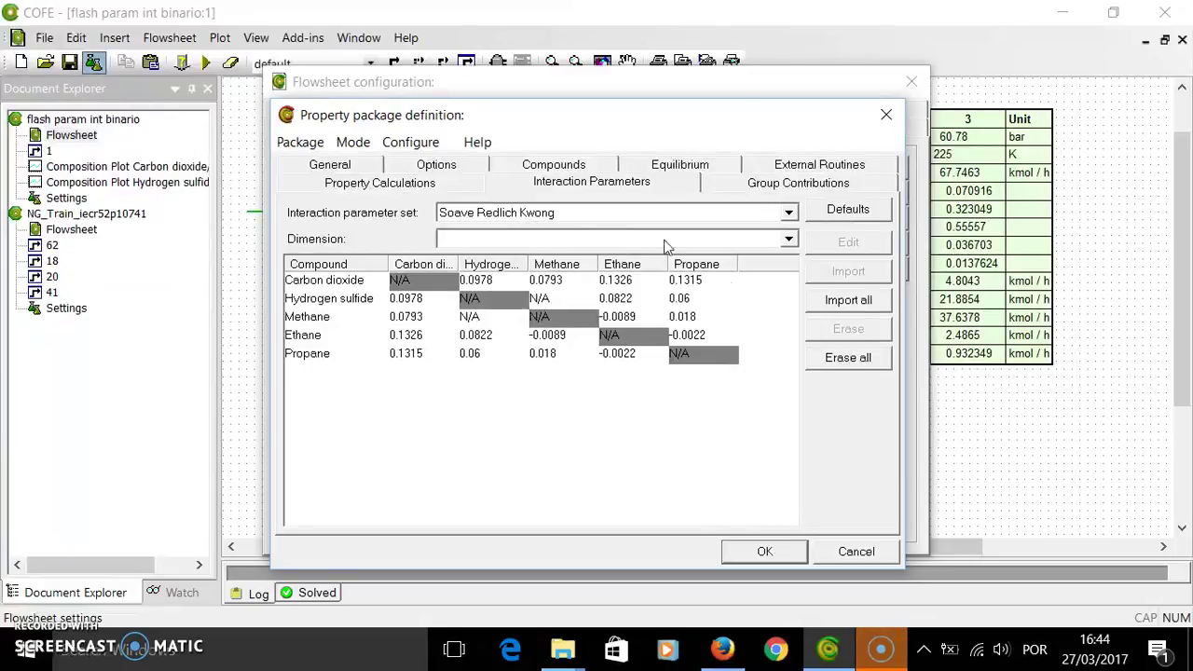
Erase all Soave Redlich Kwong interaction parameters and import the full set again from SRK.IPD.
{"action": "left_click", "coordinate": [843, 360]}
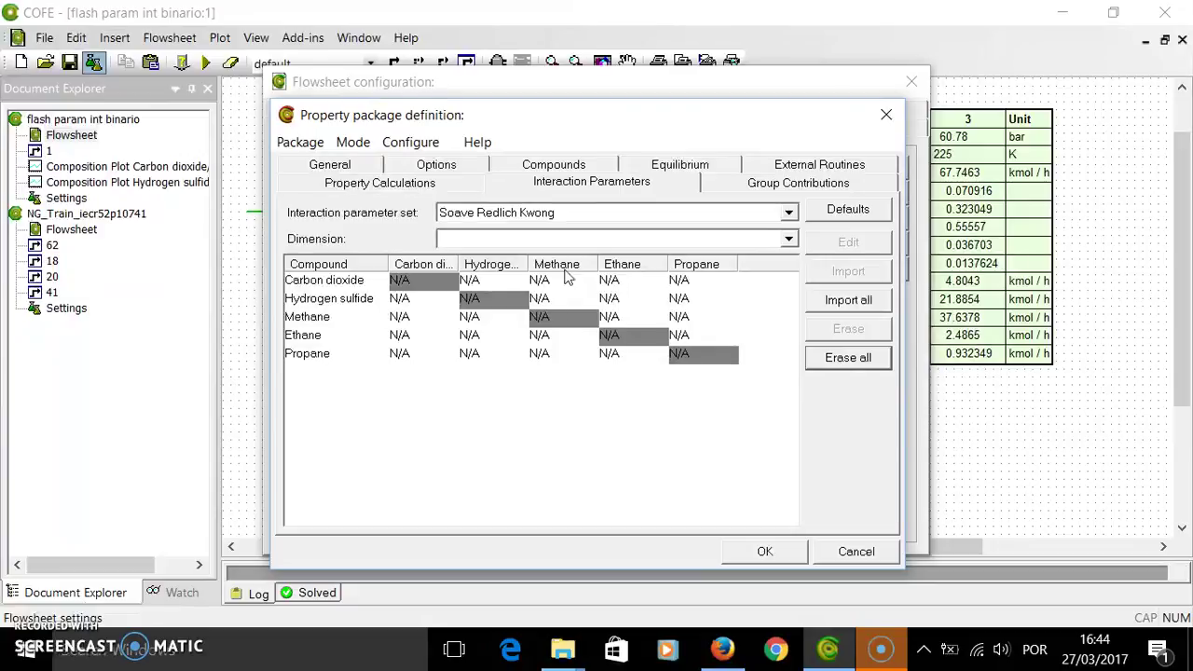
{"action": "left_click", "coordinate": [844, 299]}
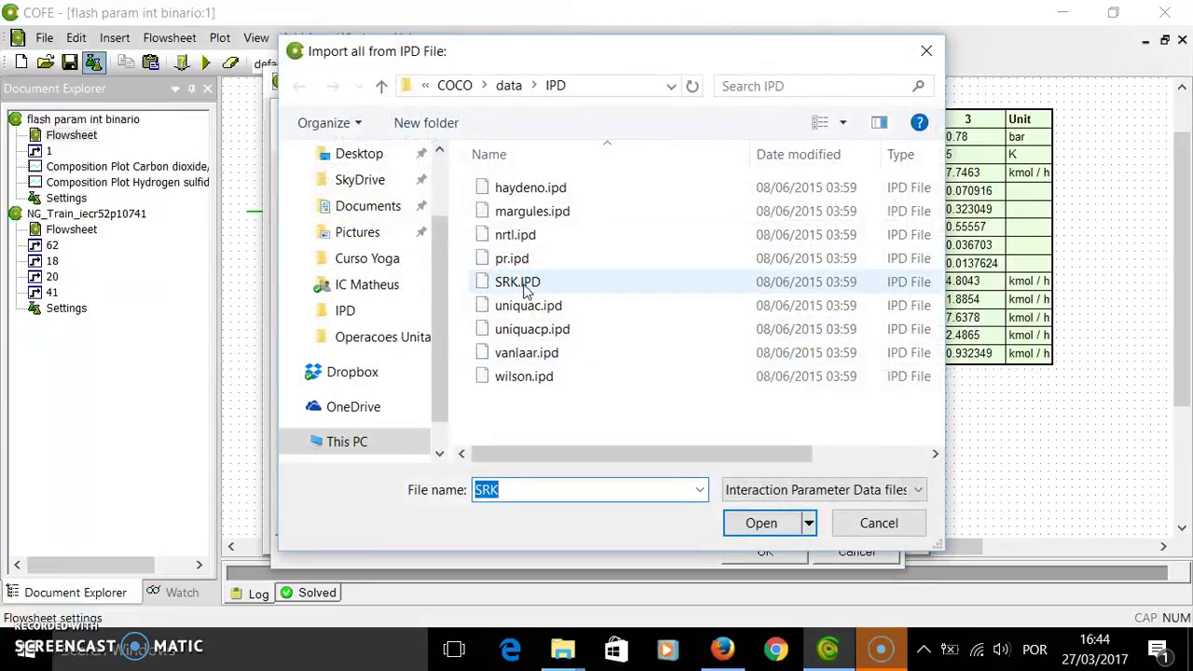
{"action": "left_click", "coordinate": [529, 283]}
{"action": "left_click", "coordinate": [781, 526]}
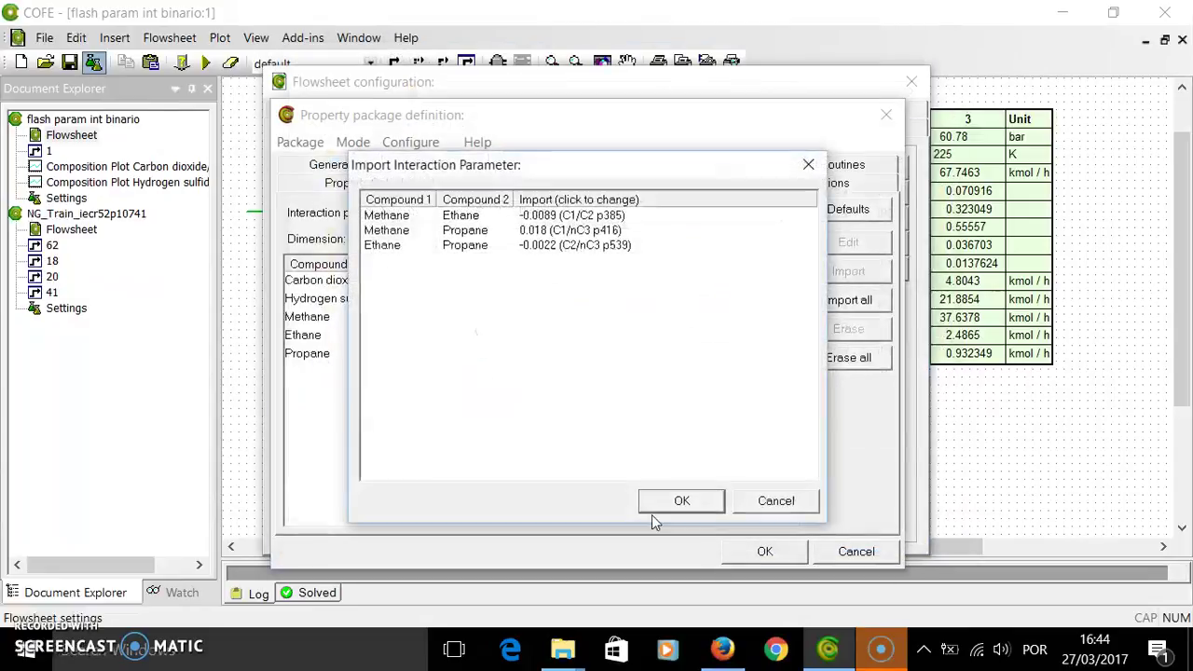
{"action": "left_click", "coordinate": [691, 500]}
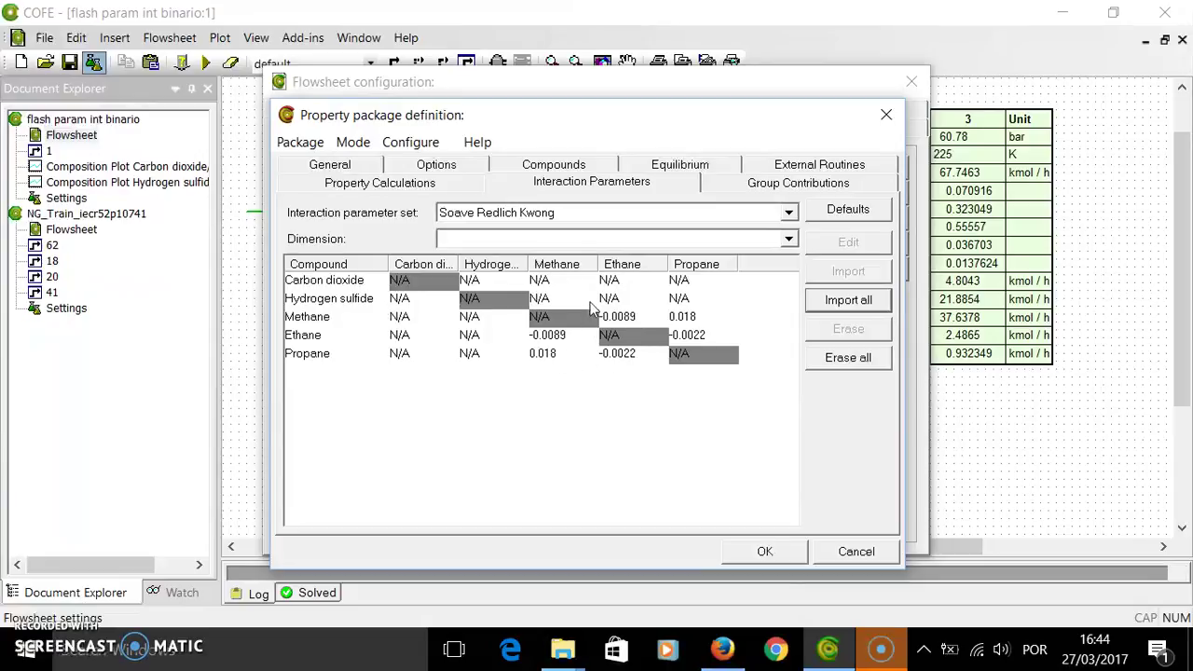
Accept the flash property package changes, close the flowsheet configuration and solve the flowsheet.
{"action": "left_click", "coordinate": [771, 554]}
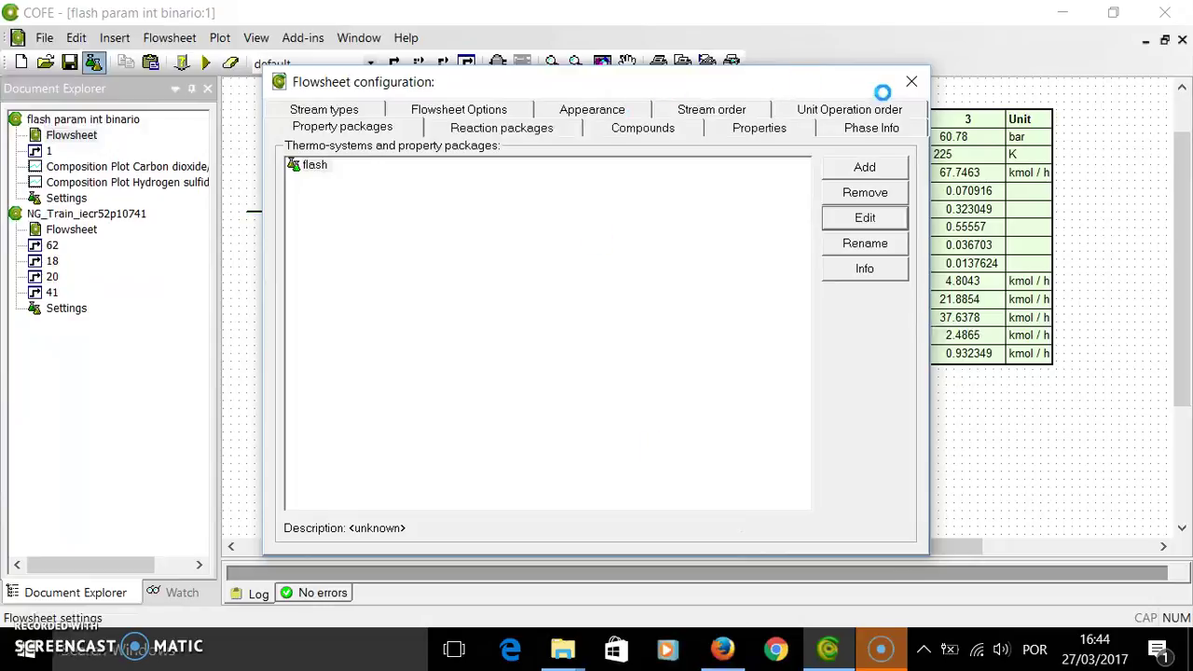
{"action": "left_click", "coordinate": [911, 81]}
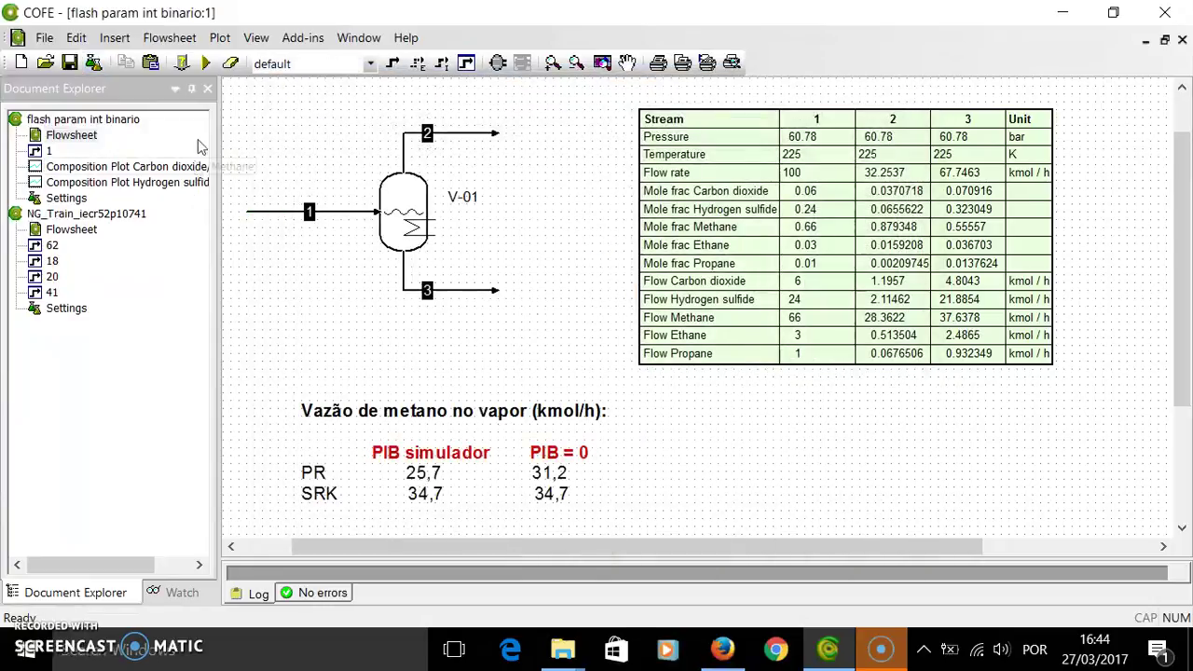
{"action": "left_click", "coordinate": [206, 62]}
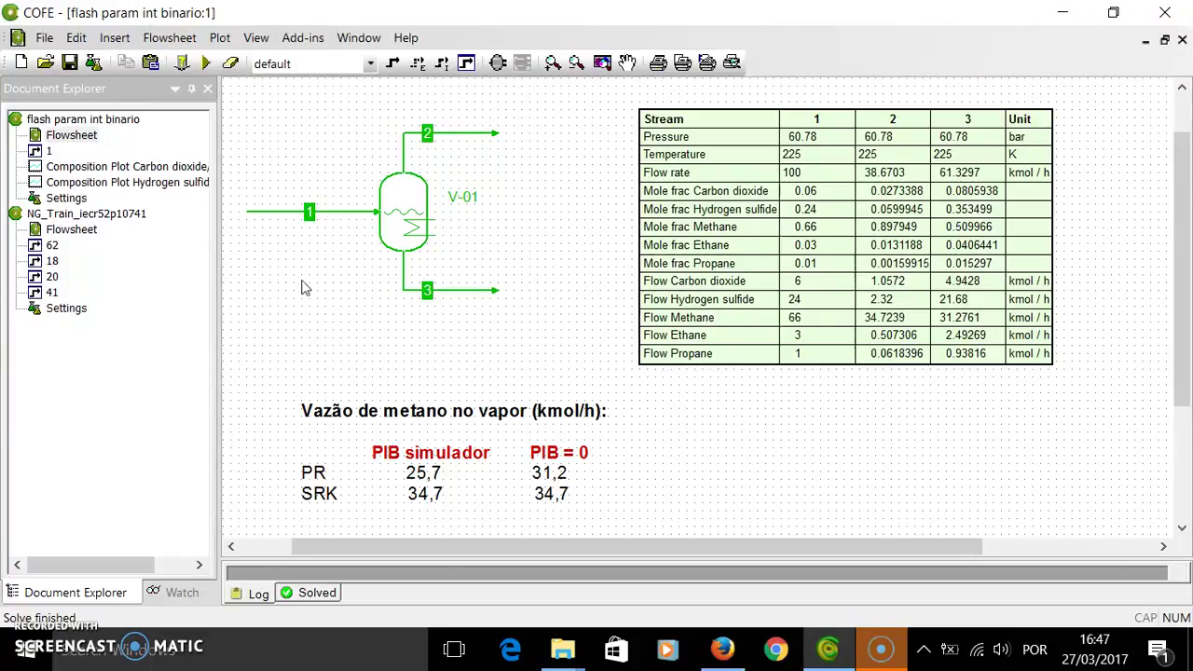
Reopen the flash property package in Advanced mode, review its equations of state and Soave Redlich Kwong interaction parameters, and close the configuration.
{"action": "left_click", "coordinate": [93, 62]}
{"action": "left_click", "coordinate": [315, 169]}
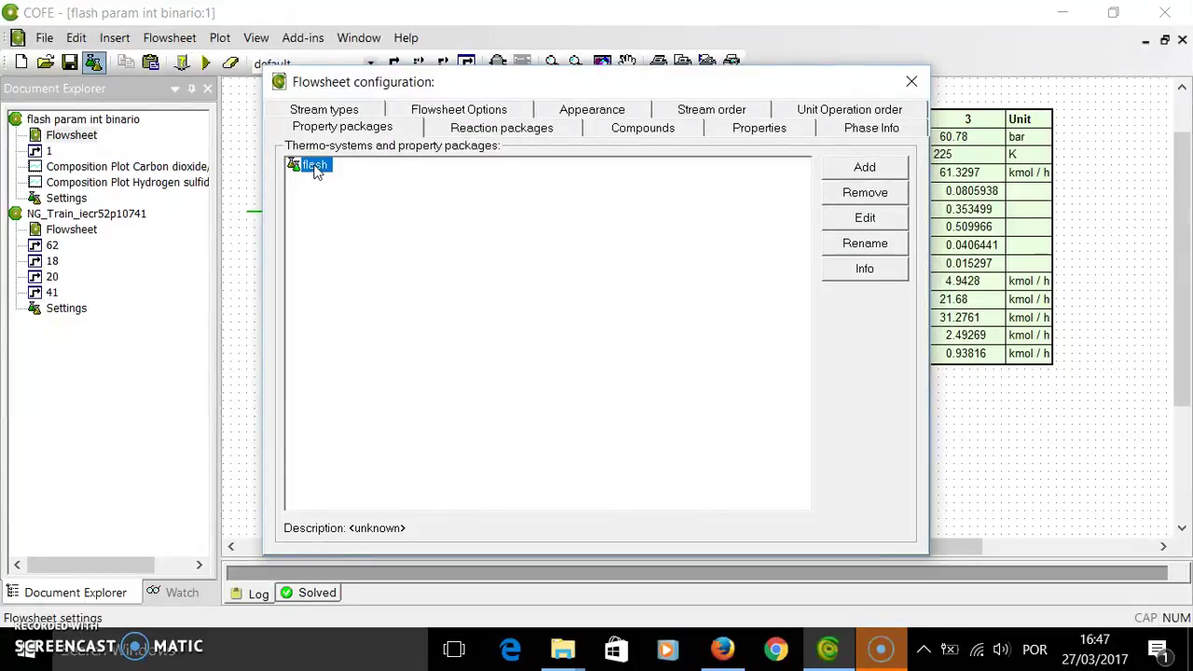
{"action": "left_click", "coordinate": [847, 221]}
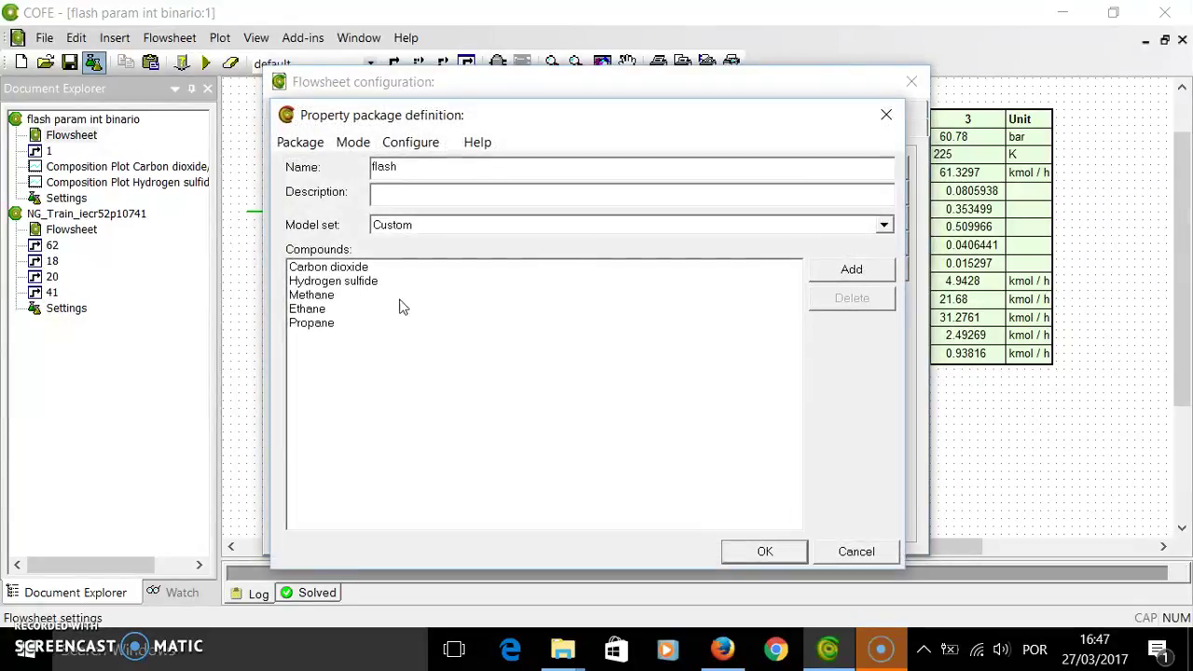
{"action": "left_click", "coordinate": [353, 144]}
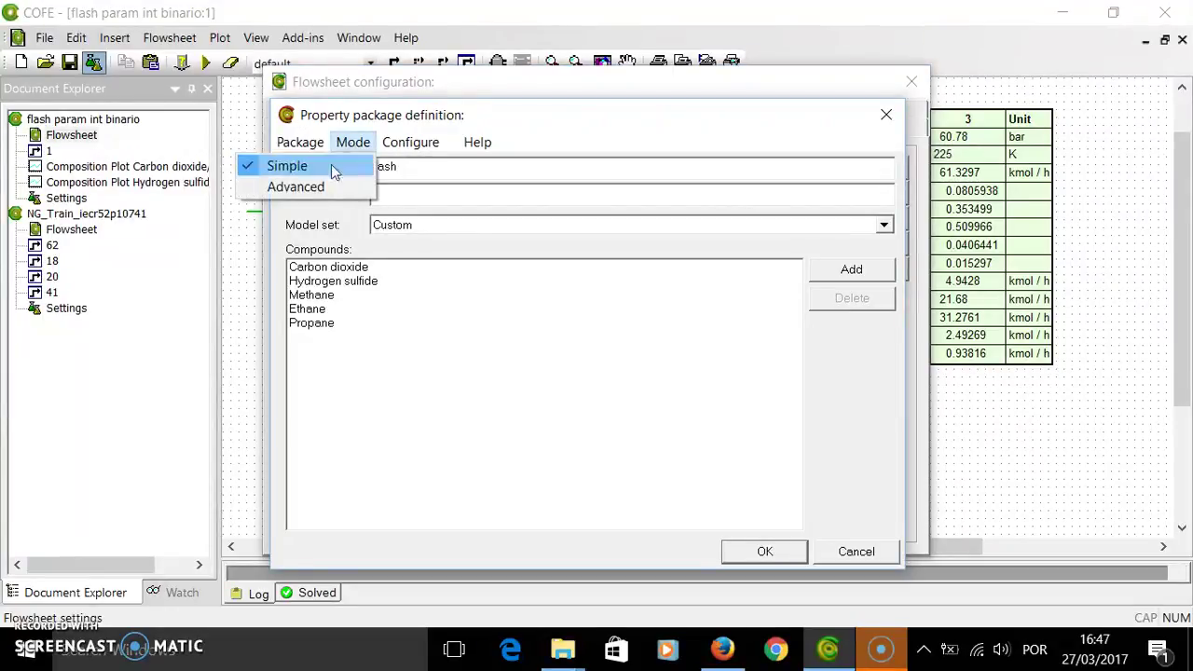
{"action": "left_click", "coordinate": [314, 189]}
{"action": "left_click", "coordinate": [388, 166]}
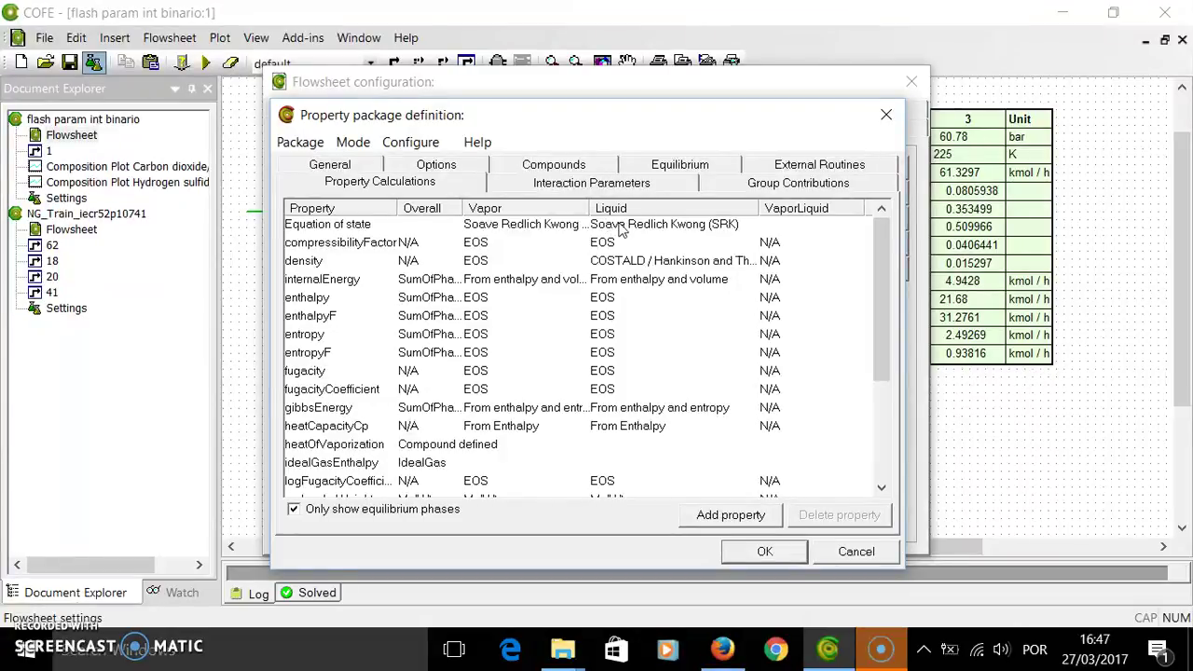
{"action": "left_click", "coordinate": [571, 186]}
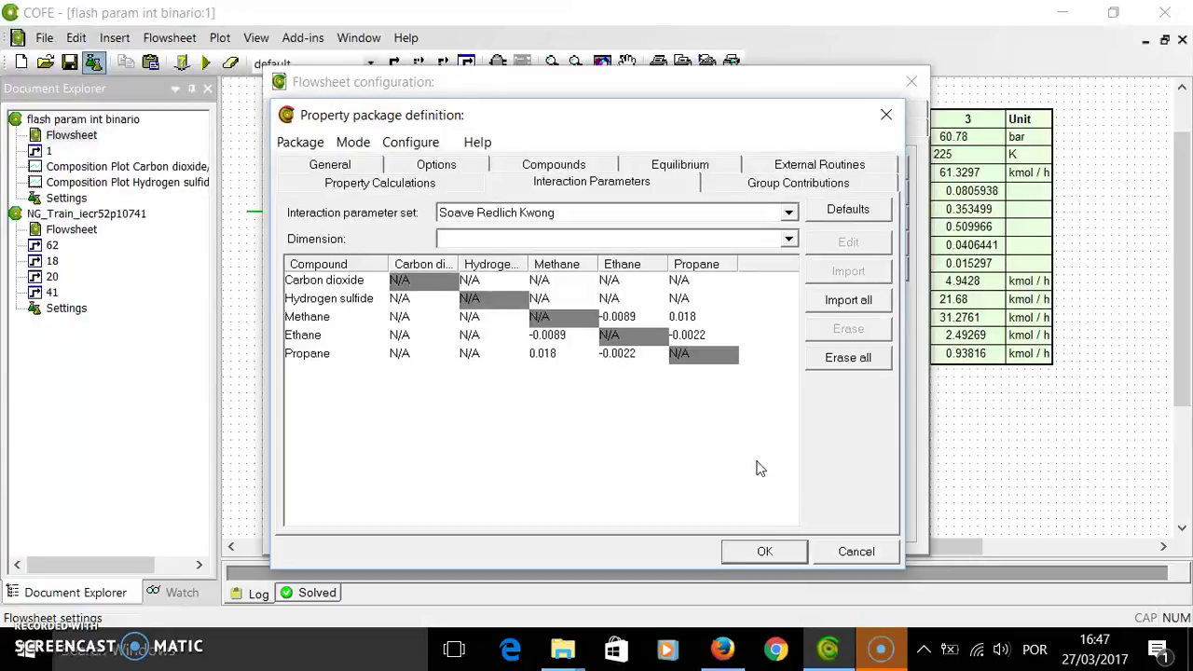
{"action": "left_click", "coordinate": [797, 555]}
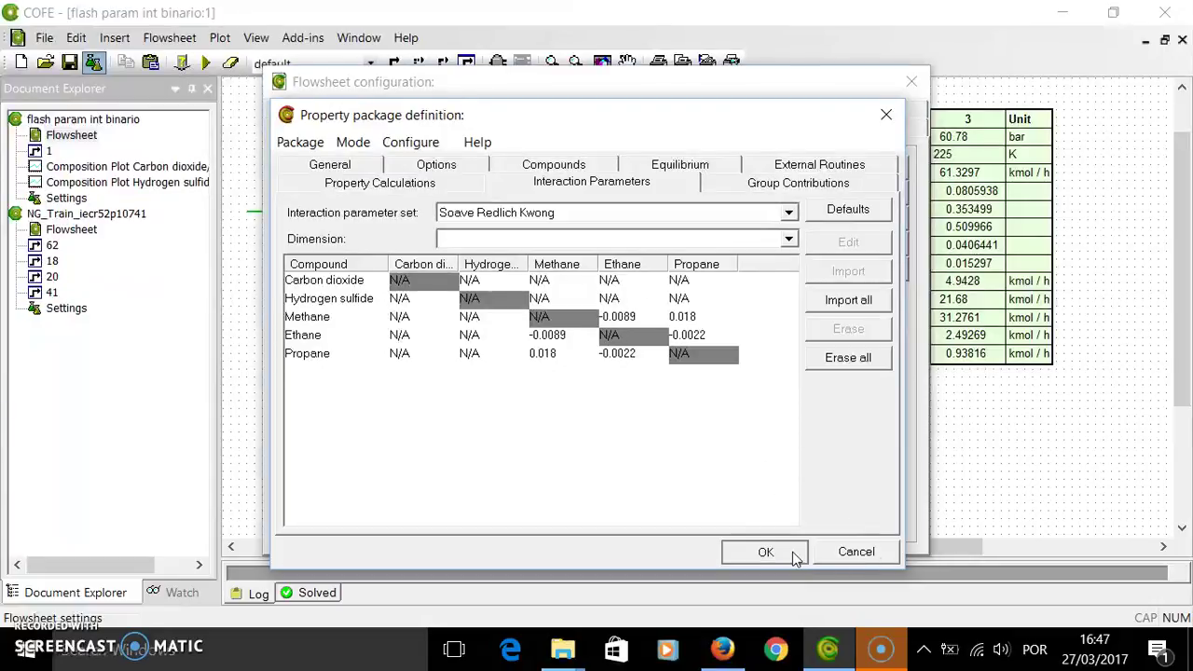
{"action": "left_click", "coordinate": [909, 82]}
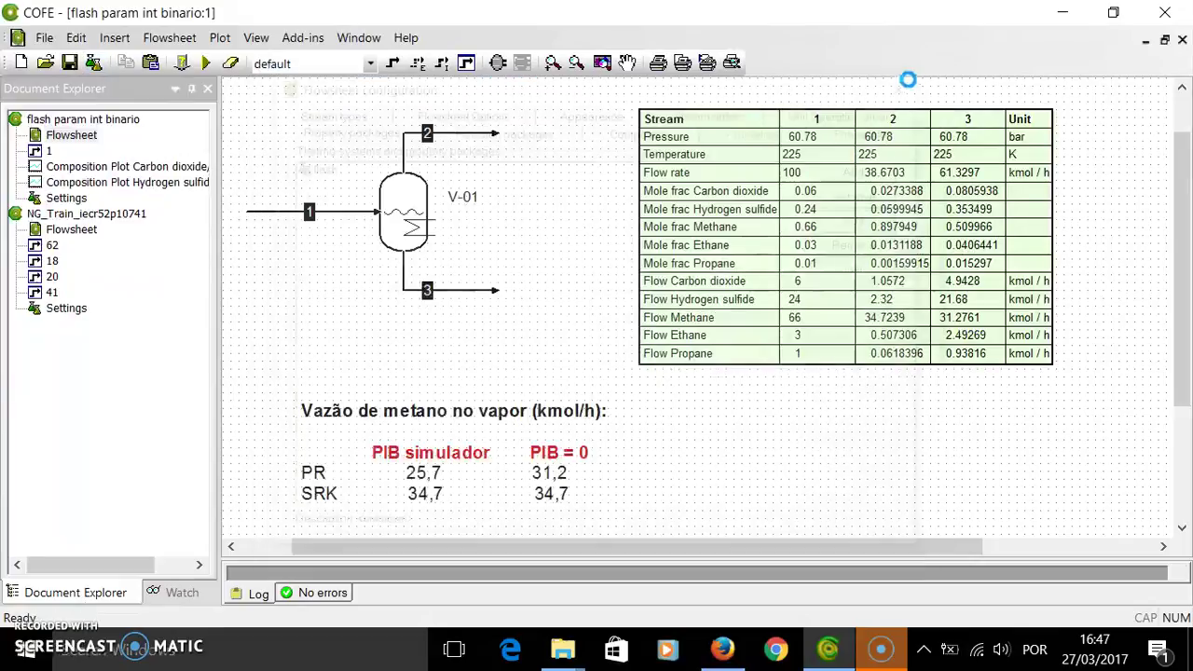